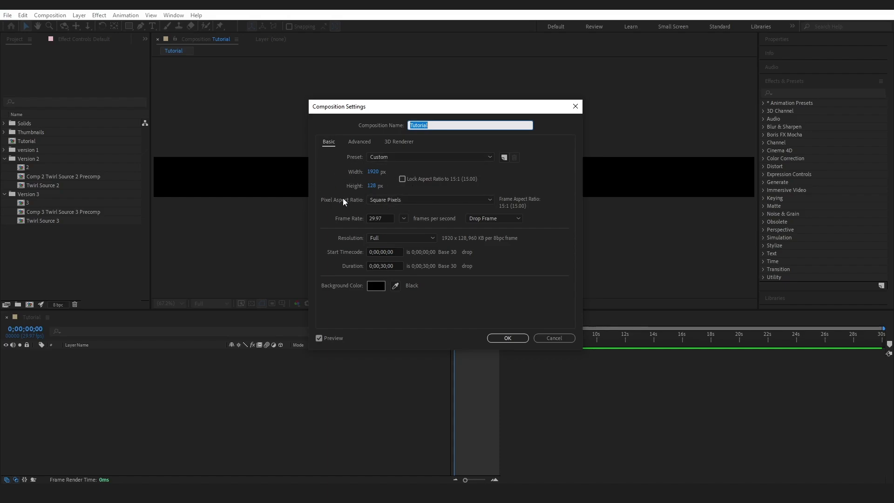
- Confirm the Tutorial composition settings at 1920 × 128
left_click(502, 339)
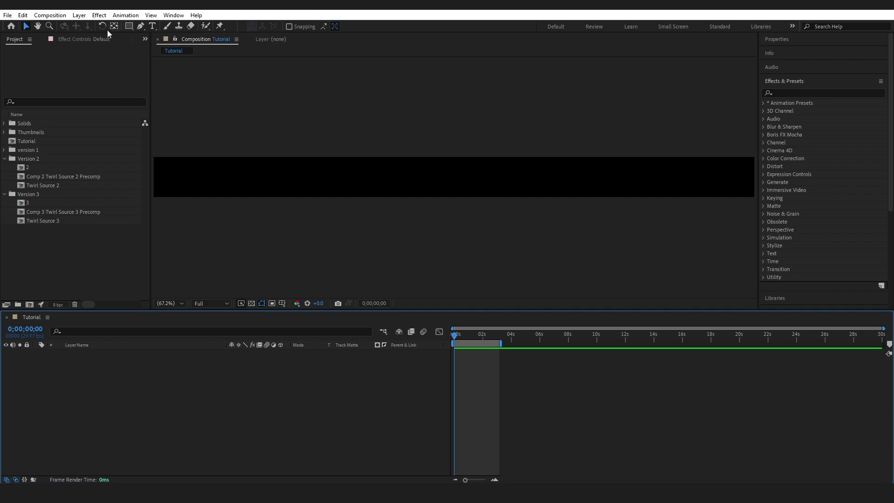
- Draw a white rectangle, Shape Layer 1, spanning the full width of the Tutorial comp
left_click(129, 27)
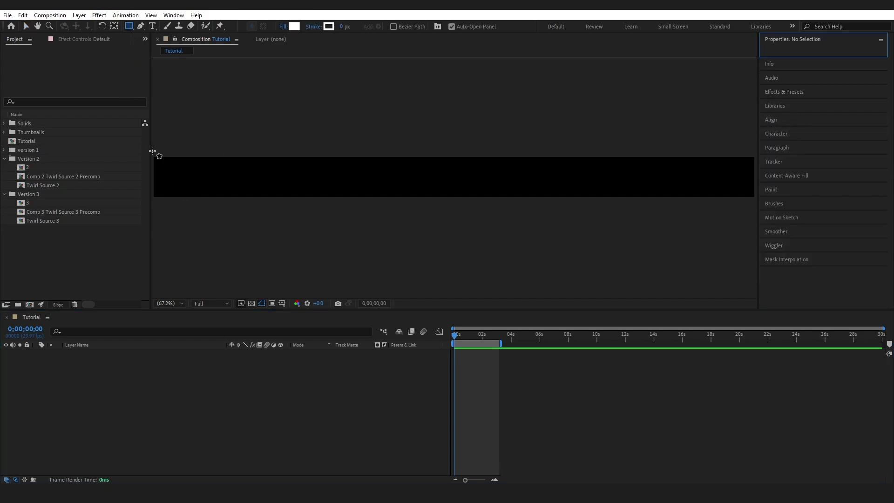
mouse_move(154, 152)
left_mouse_down()
mouse_move(174, 193)
mouse_move(454, 206)
mouse_move(758, 202)
left_mouse_up()
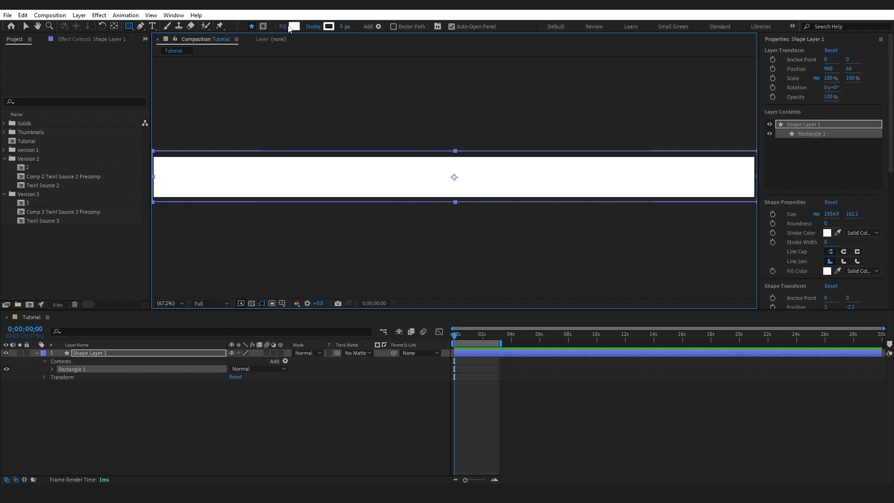
left_click_drag(889, 160, 889, 279)
- Apply 4-Color Gradient to Shape Layer 1, with Color 1 purple and Color 2 navy
left_click(804, 168)
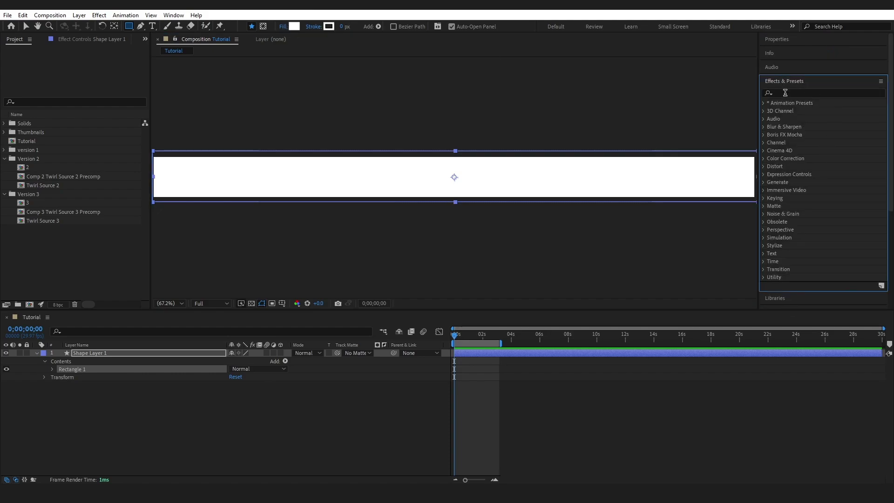
type("4")
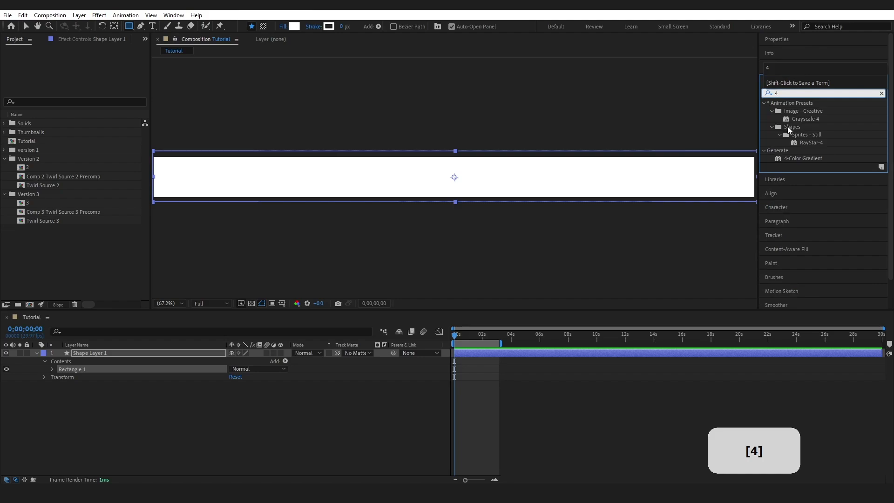
left_click_drag(805, 158, 140, 354)
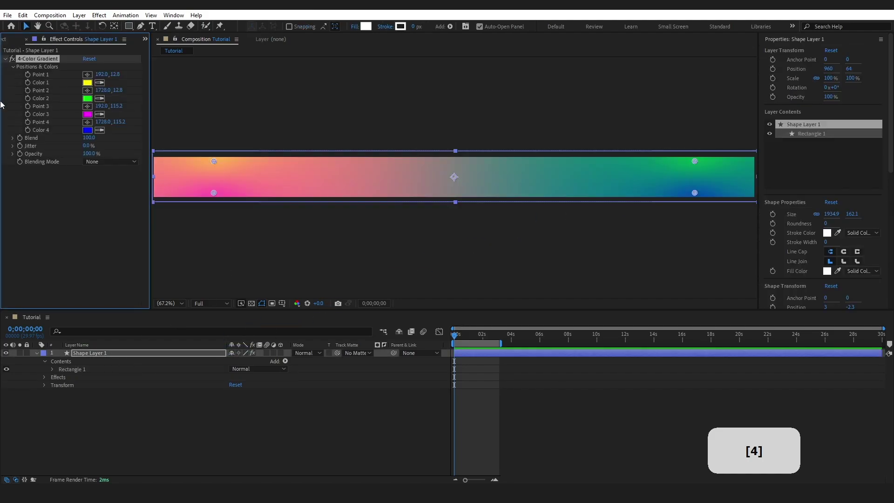
left_click(89, 83)
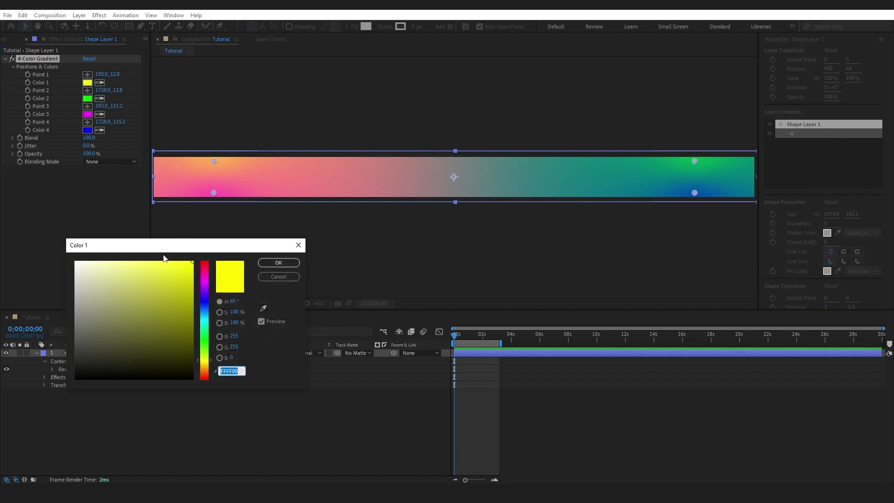
left_click_drag(204, 294, 208, 296)
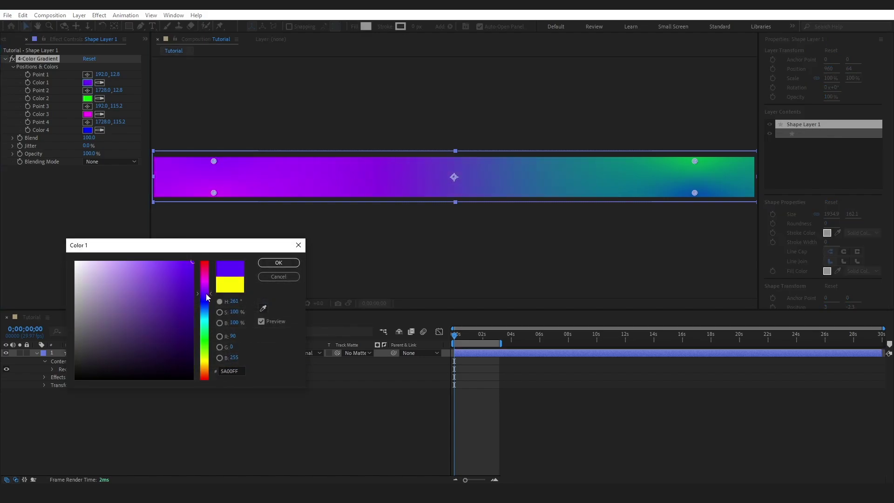
left_click(166, 306)
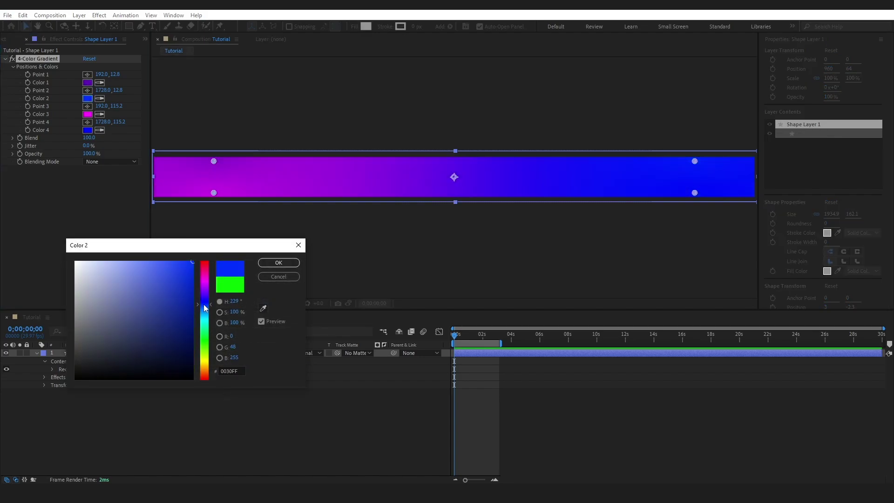
left_click_drag(185, 309, 182, 330)
key("Return")
- Make Color 3 purple and Color 4 cyan, then shift gradient Points 1 and 3
left_click(88, 115)
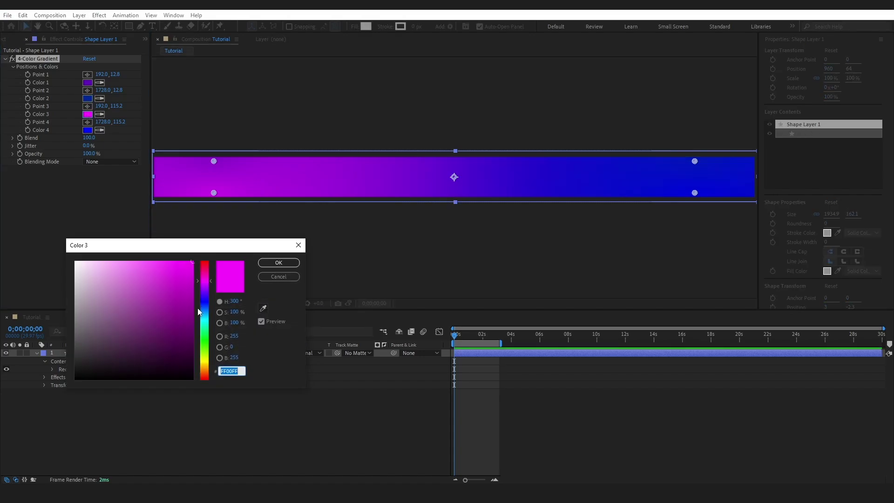
mouse_move(204, 290)
left_mouse_down()
mouse_move(162, 311)
mouse_move(208, 321)
left_mouse_up()
key("Return")
left_click(88, 130)
left_click(205, 312)
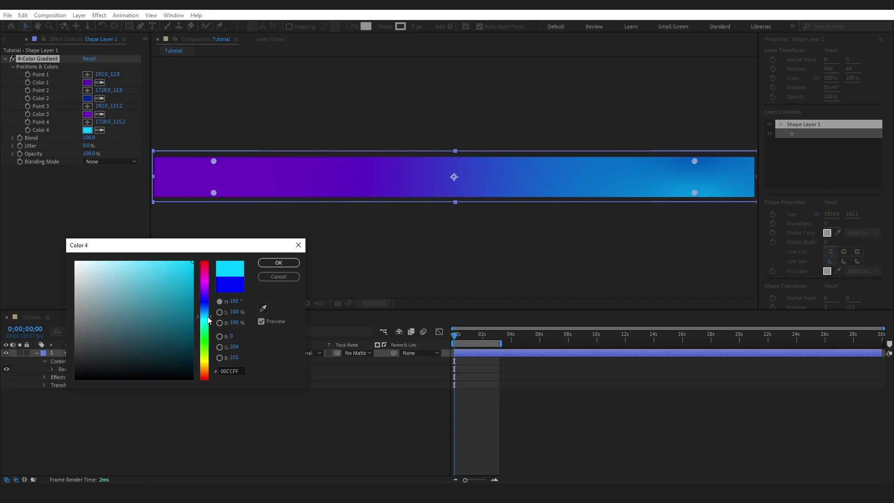
key("Return")
left_click_drag(215, 161, 187, 162)
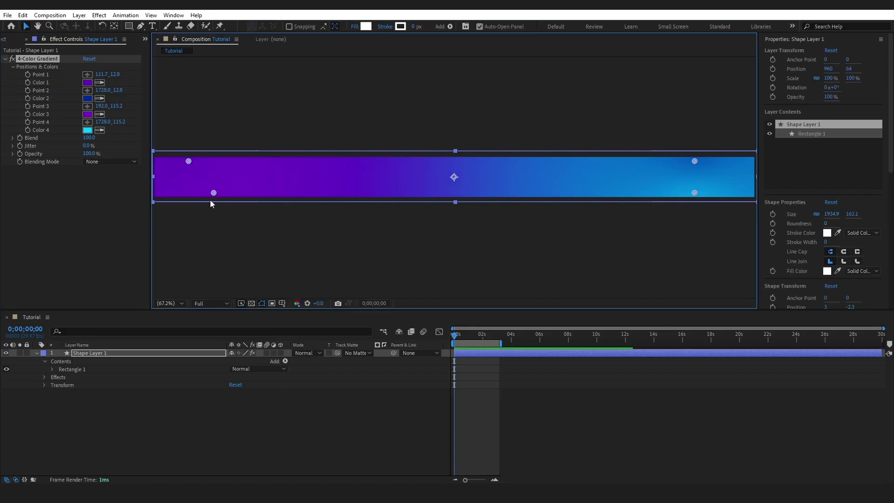
left_click_drag(214, 193, 335, 192)
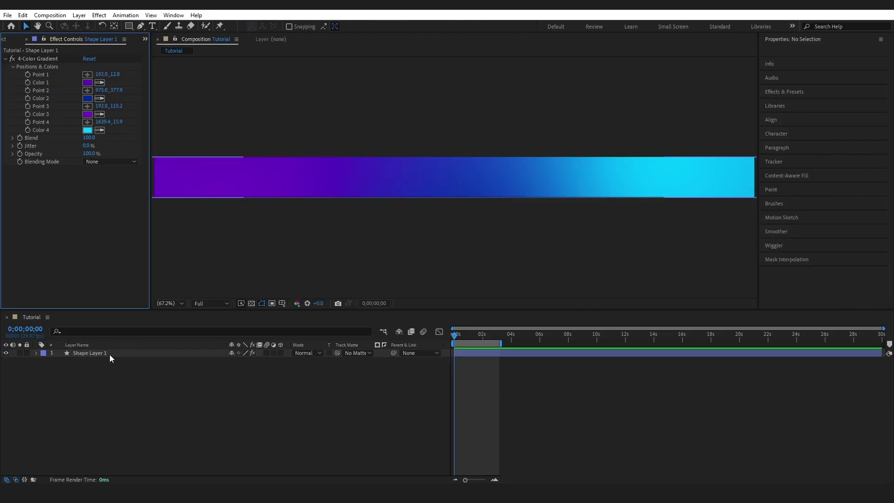
- Pre-compose Shape Layer 1 into a new comp named 'Twirl Source'
left_click(110, 354)
right_click(110, 354)
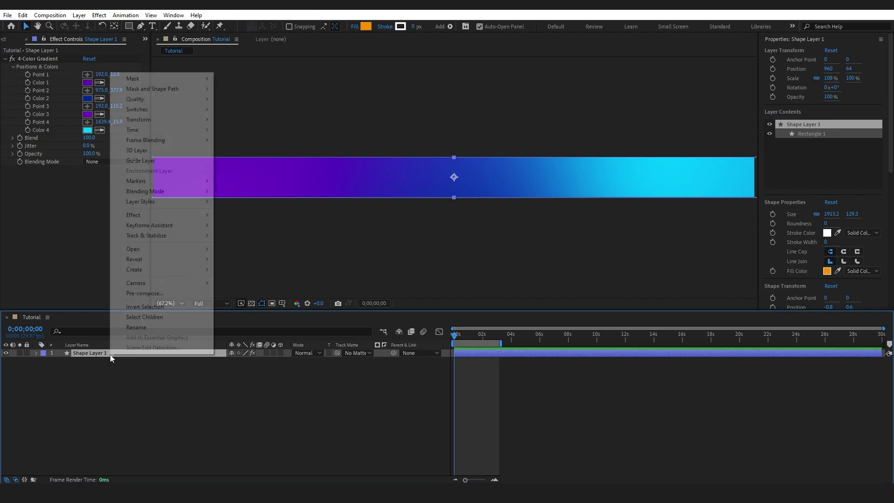
left_click(149, 296)
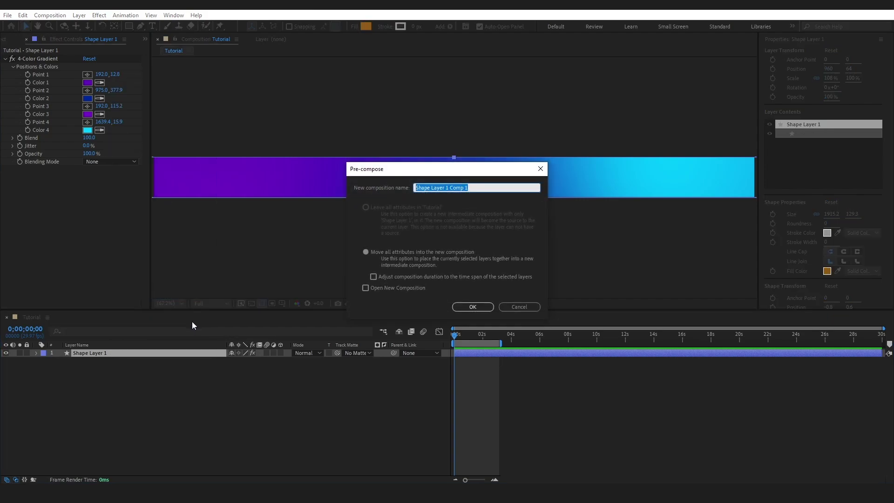
type("Twir")
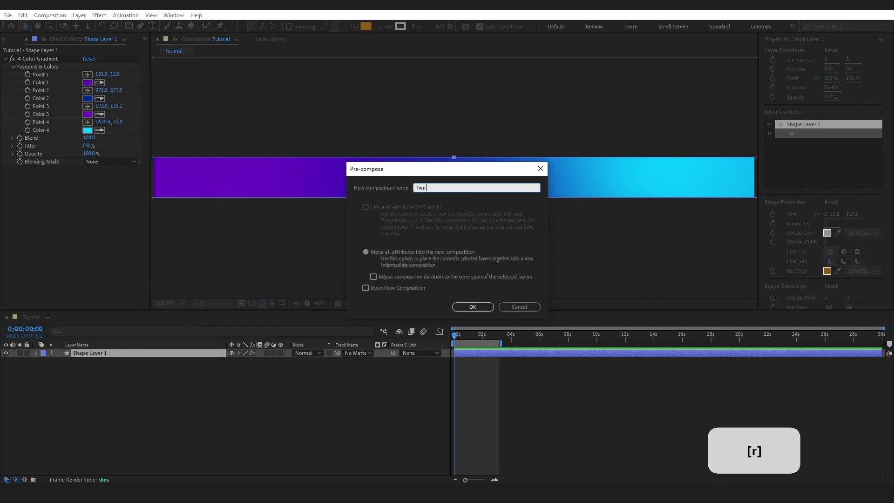
type("l Source")
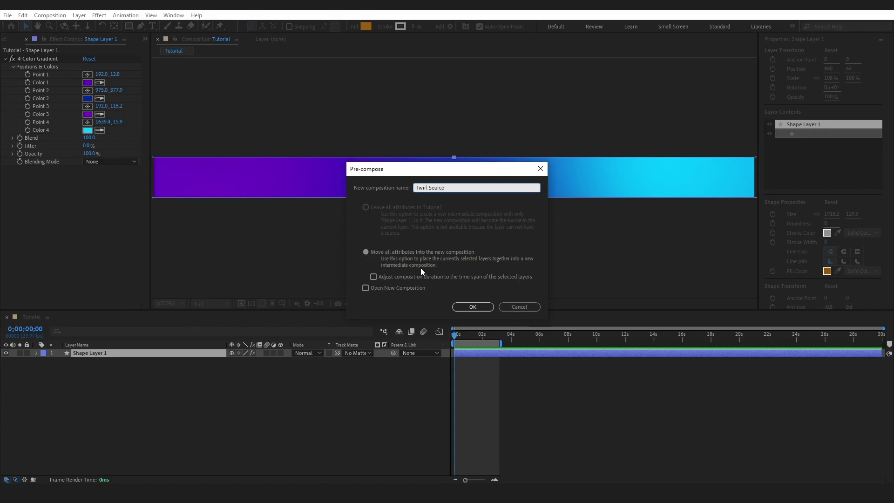
left_click(472, 307)
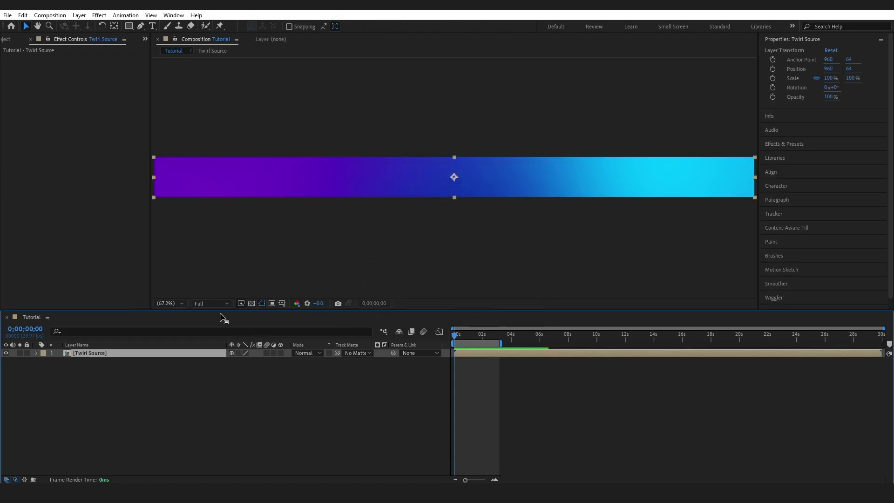
- Change the Tutorial comp height to 1080 so it becomes 1920 × 1080
left_click(50, 15)
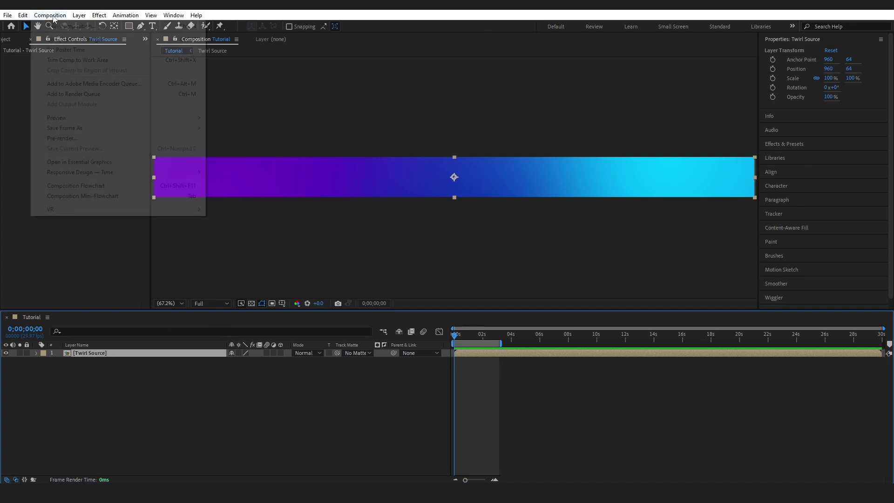
left_click(79, 39)
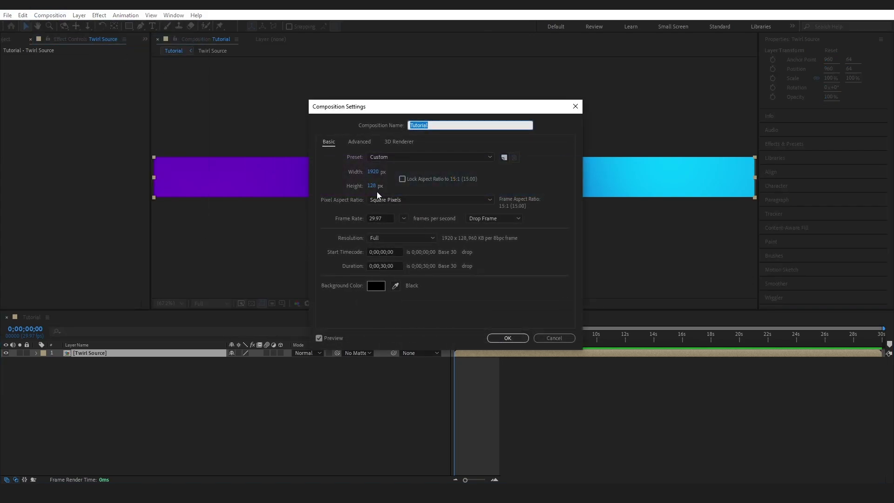
left_click(372, 186)
type("1080")
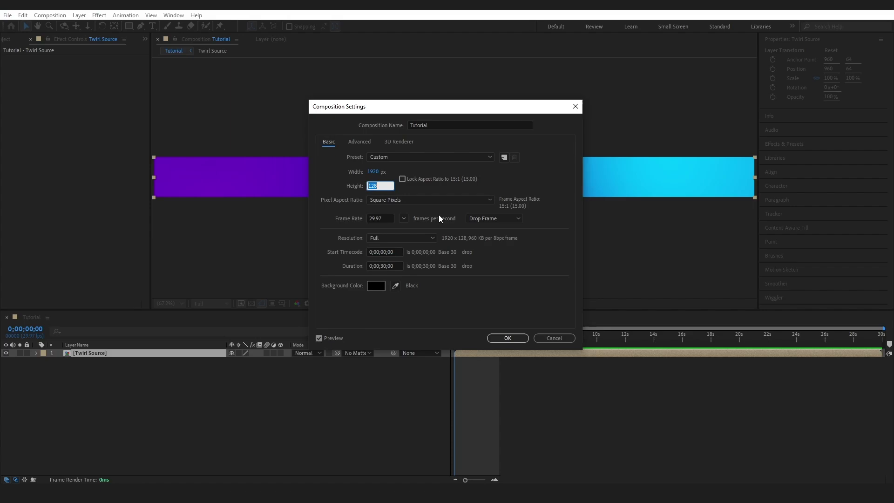
left_click(506, 338)
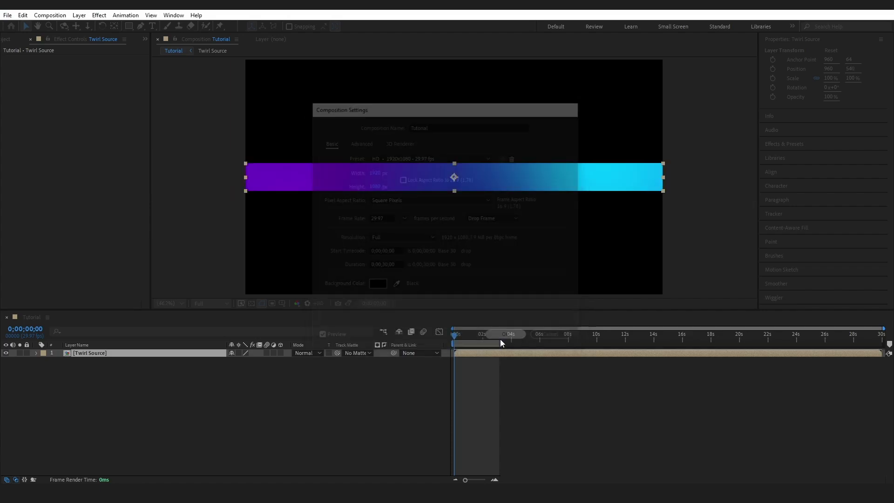
double_click(88, 354)
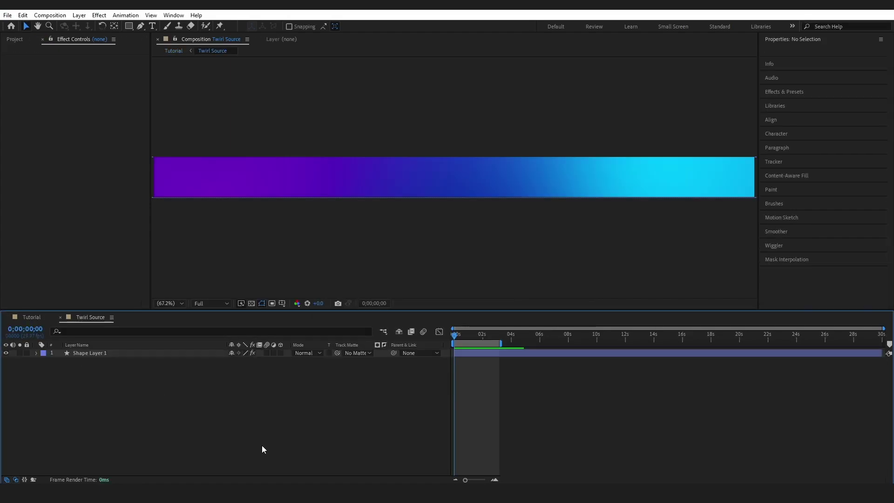
left_click(44, 319)
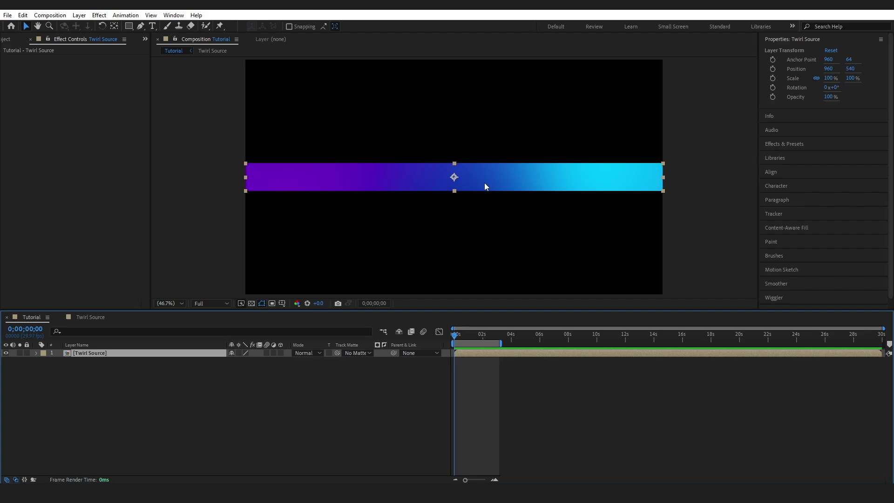
- Rotate the Twirl Source layer to -39°
left_click(74, 372)
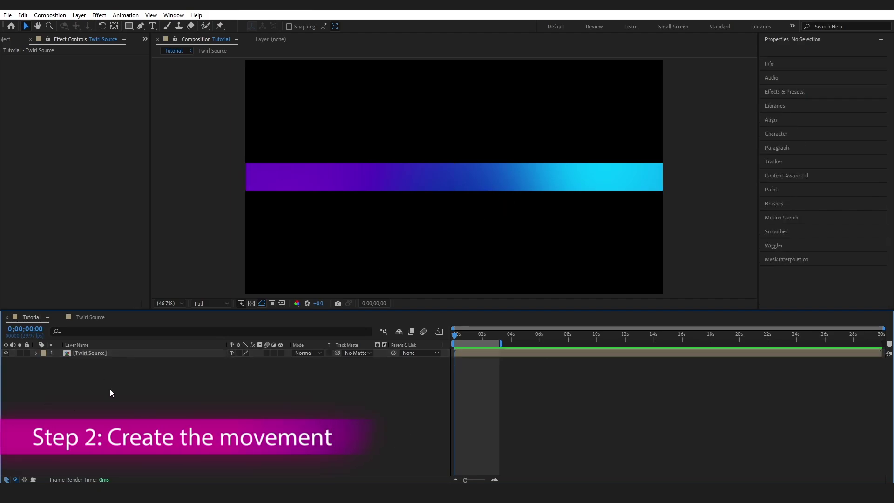
left_click(107, 357)
key("r")
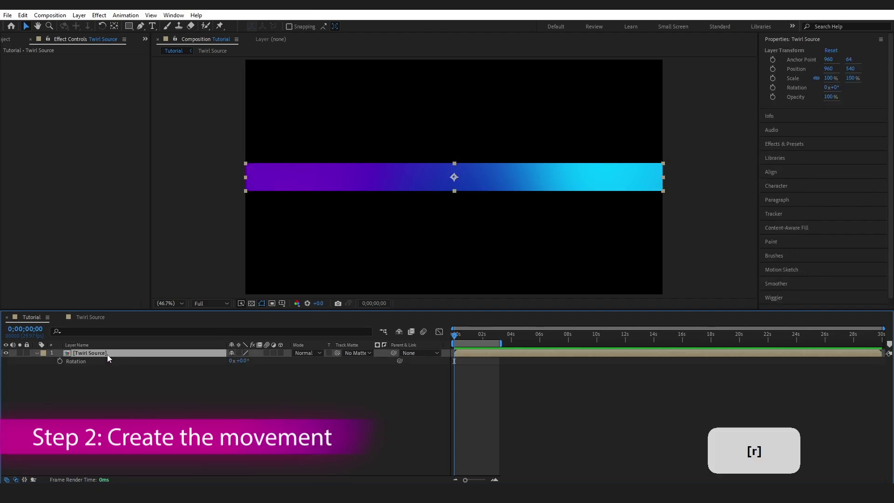
left_click(243, 362)
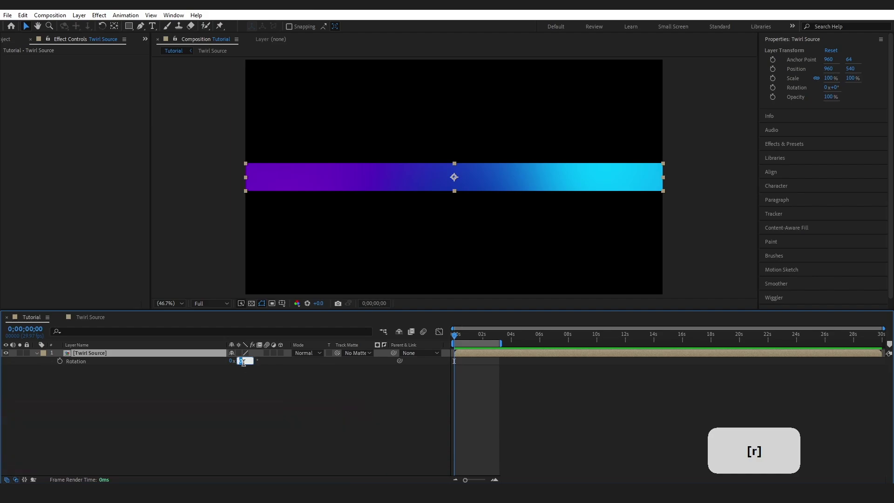
type("-39")
key("Return")
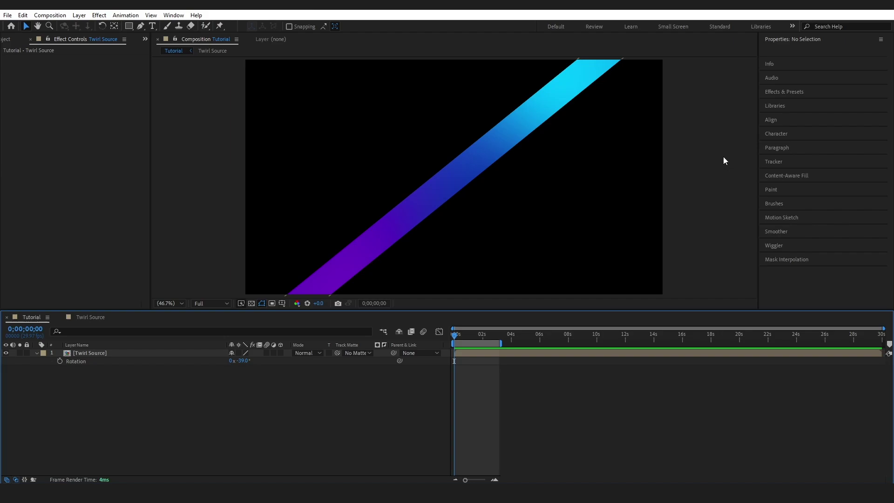
- Apply CC RepeTile with Expand Right 336, Left 1035, Down 1631 and Up 1590
left_click(789, 93)
left_click(763, 94)
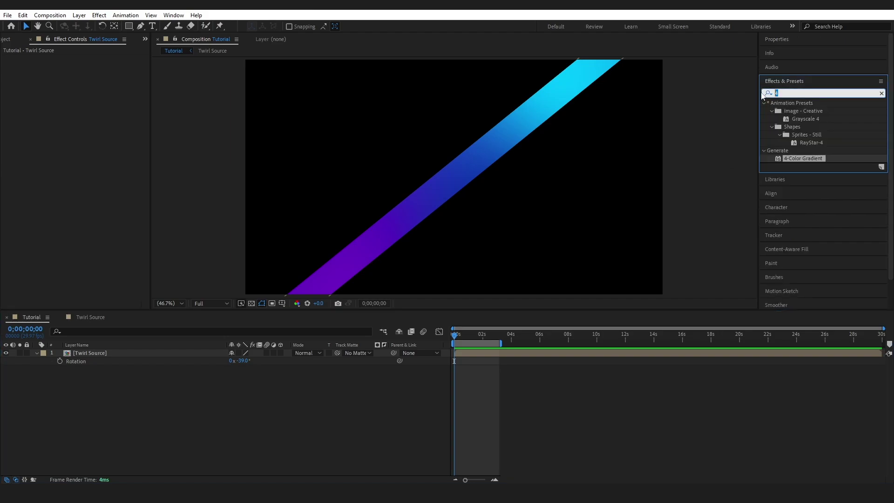
type("cc re")
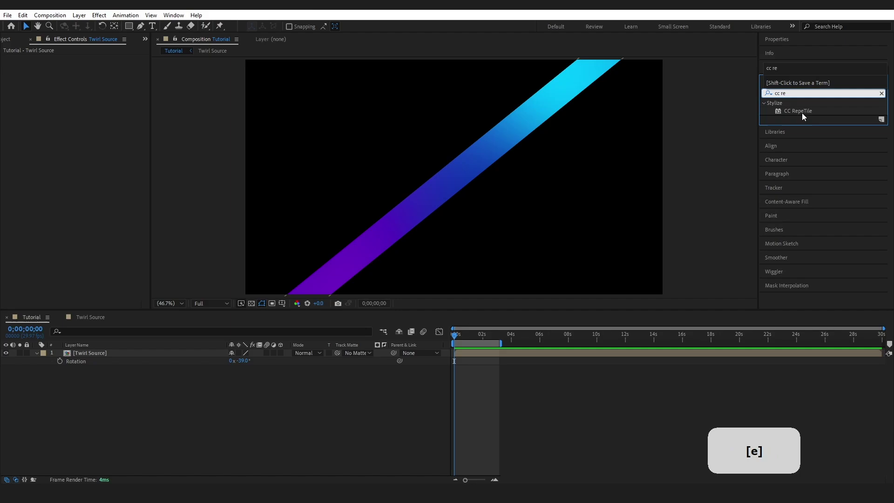
left_click_drag(801, 111, 103, 355)
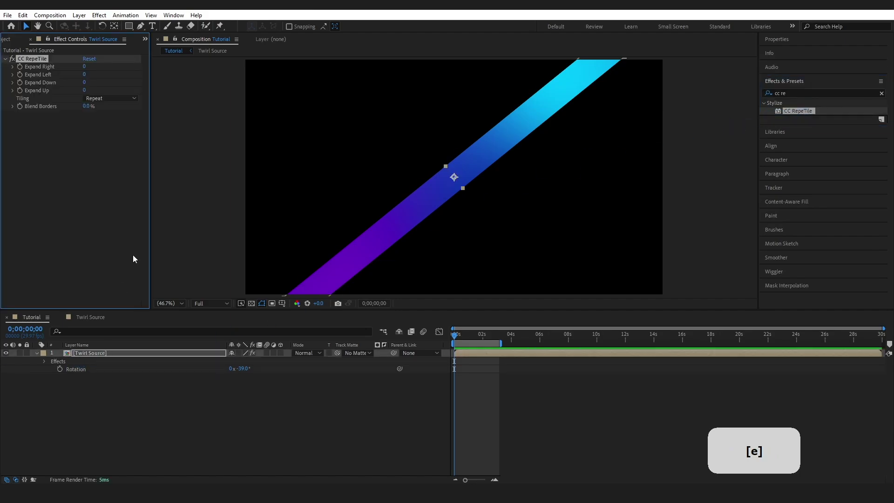
left_click_drag(85, 69, 237, 68)
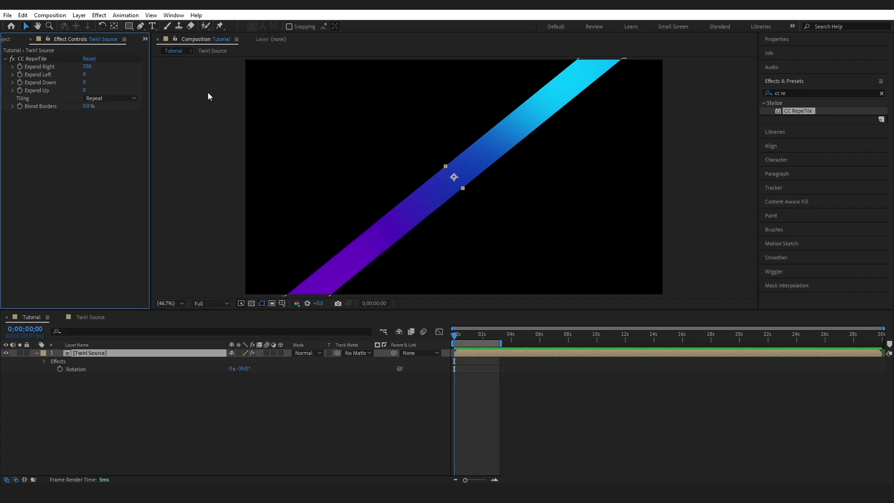
left_click_drag(86, 74, 409, 74)
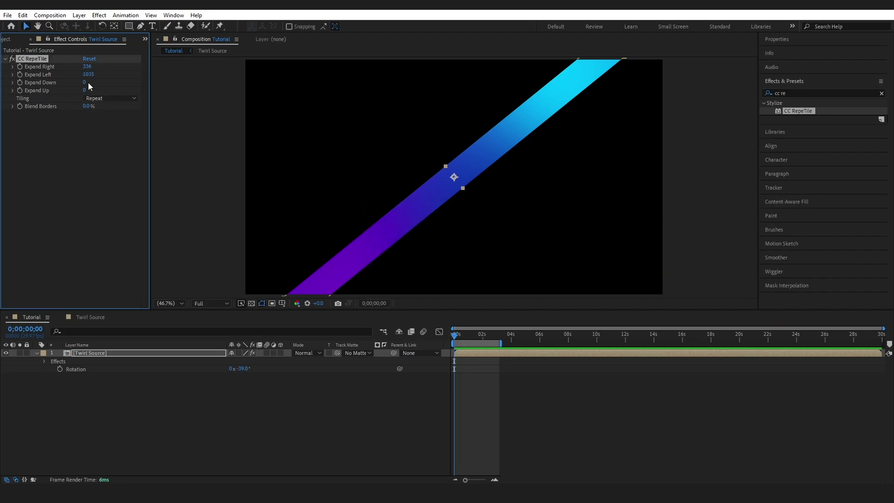
left_click_drag(86, 82, 488, 81)
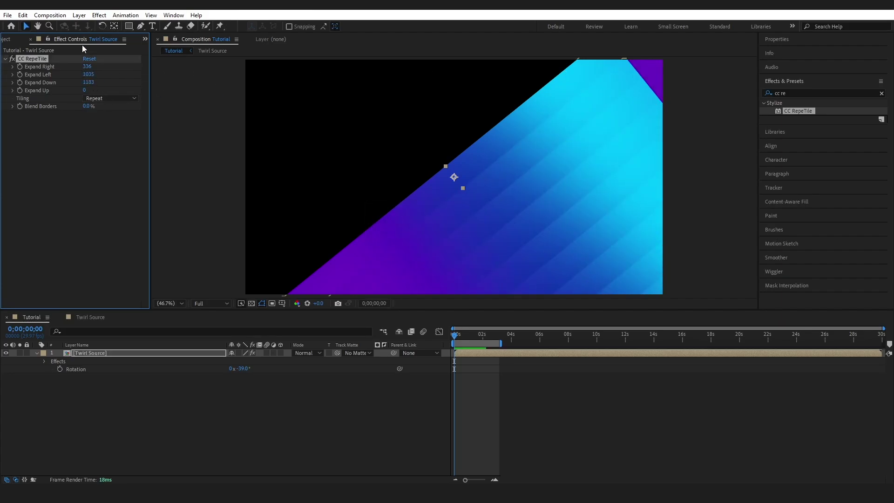
left_click_drag(85, 82, 296, 81)
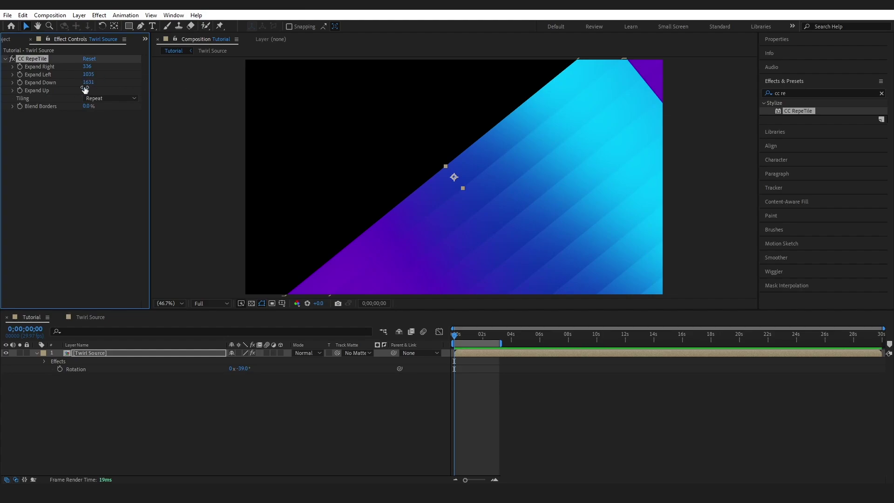
left_click_drag(84, 91, 317, 87)
left_click_drag(87, 91, 419, 87)
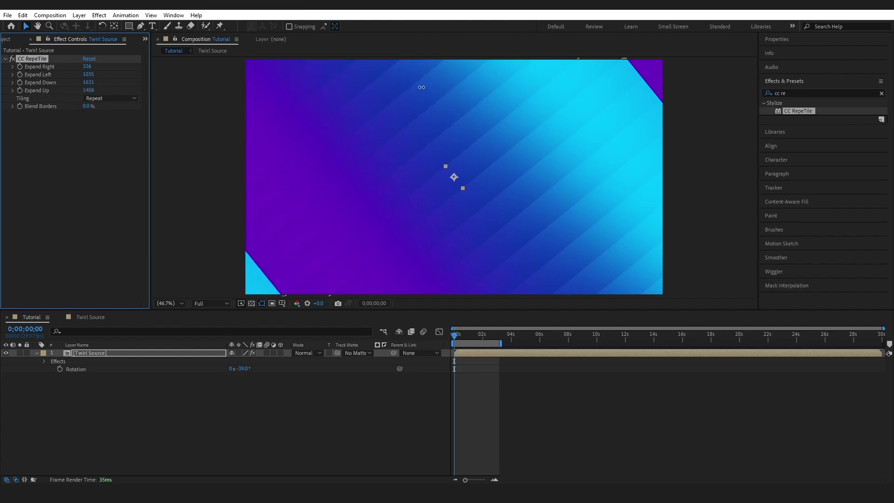
left_click_drag(88, 90, 113, 87)
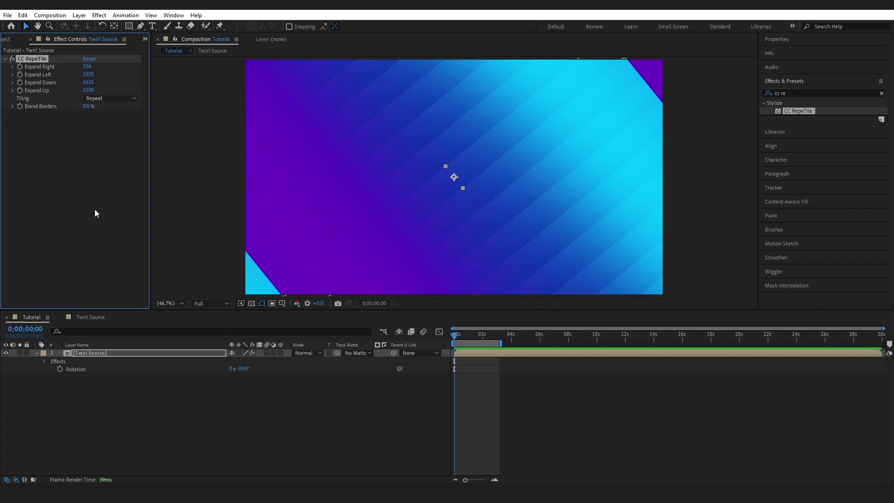
- Set RepeTile's Tiling to Brick and Blend Borders to 48%
left_click(102, 99)
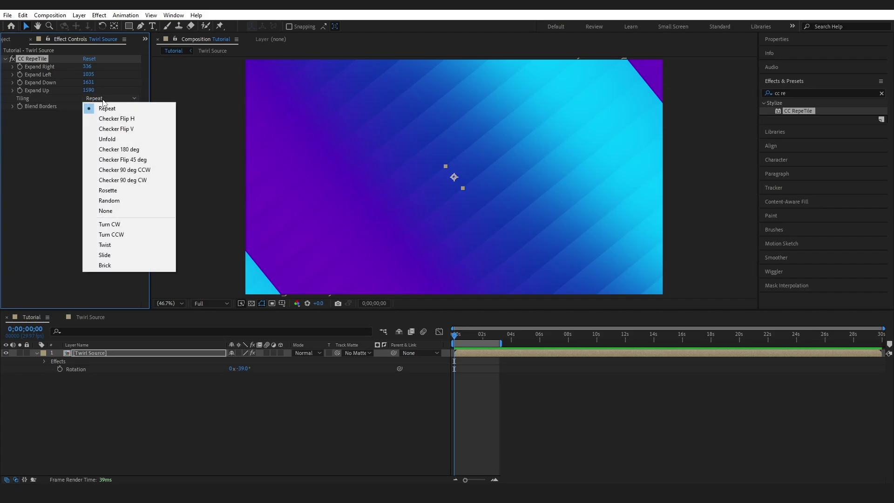
left_click(111, 265)
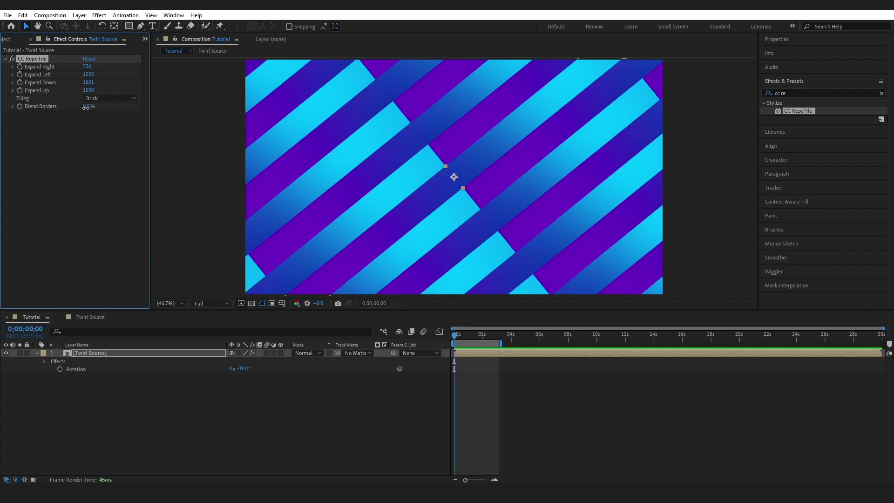
left_click_drag(86, 108, 108, 108)
key("8")
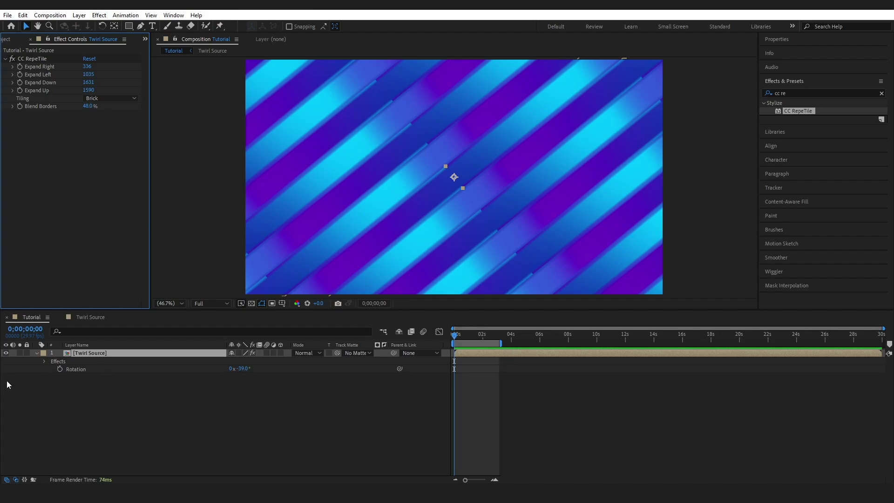
- Keyframe Twirl Source's Position from upper-left at 0s to lower-right at 29;29
left_click(89, 356)
key("p")
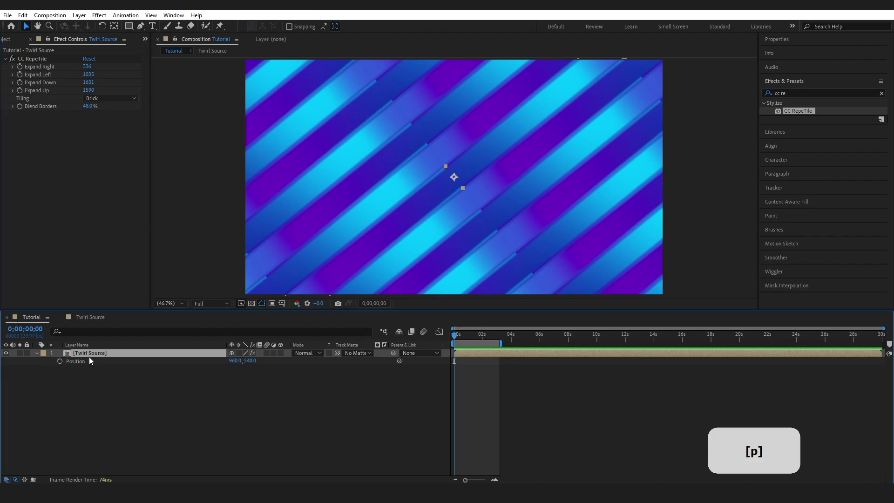
left_click(60, 361)
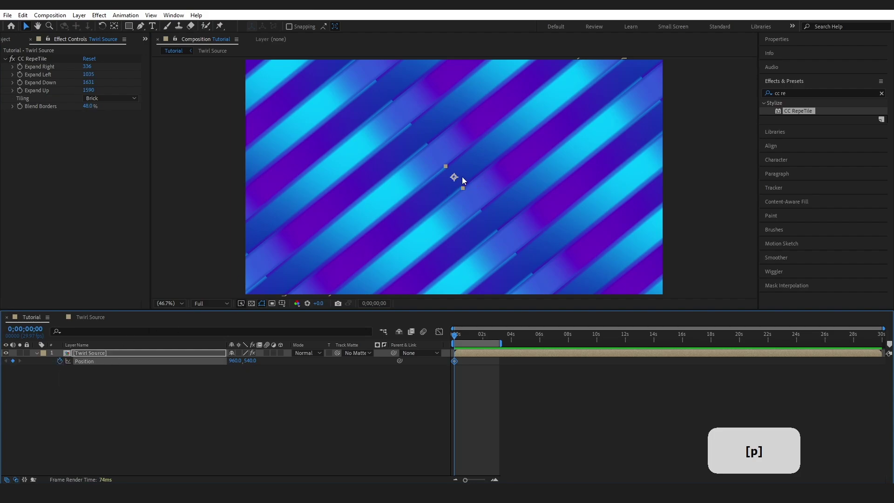
left_click_drag(455, 177, 350, 78)
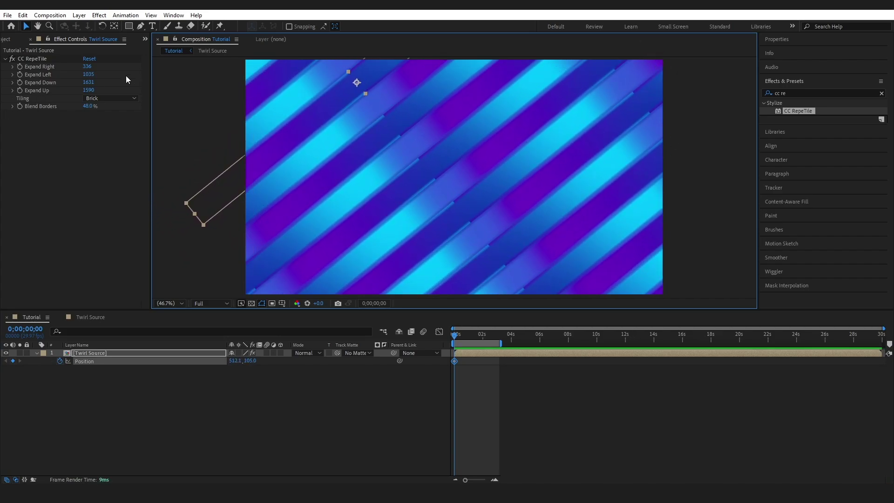
key("4")
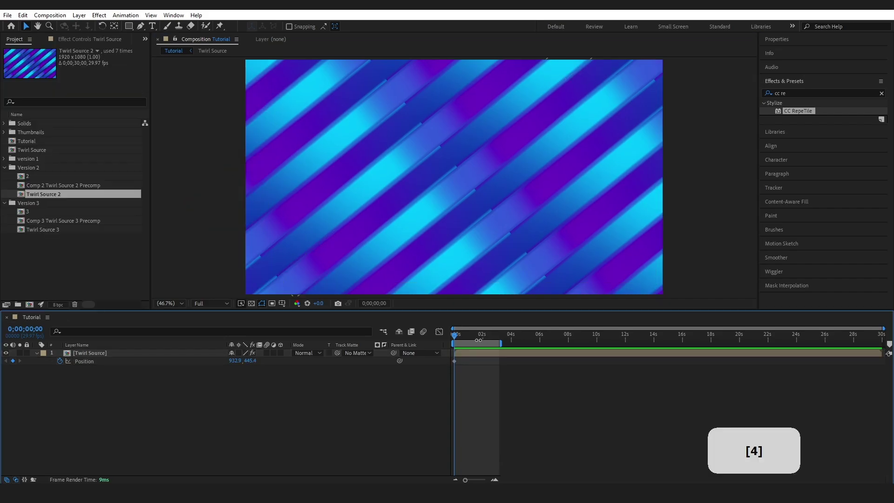
left_click_drag(476, 331, 882, 334)
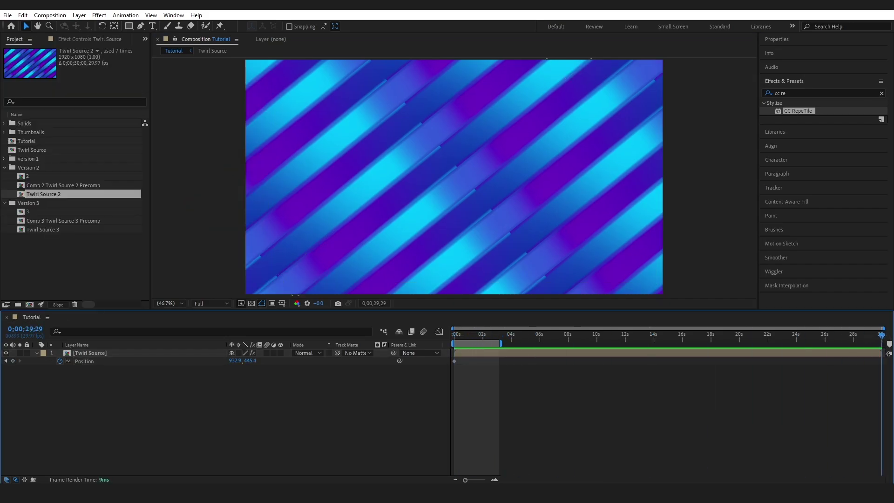
left_click_drag(235, 361, 234, 364)
left_click_drag(448, 157, 642, 319)
- Raise RepeTile's Expand Up to 4990 and preview the sliding stripes
left_click(89, 39)
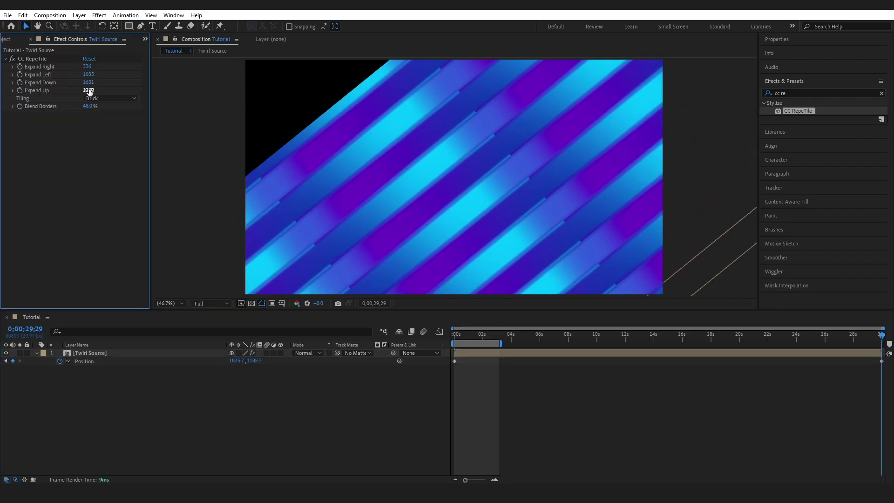
left_click_drag(88, 91, 149, 92)
key("space")
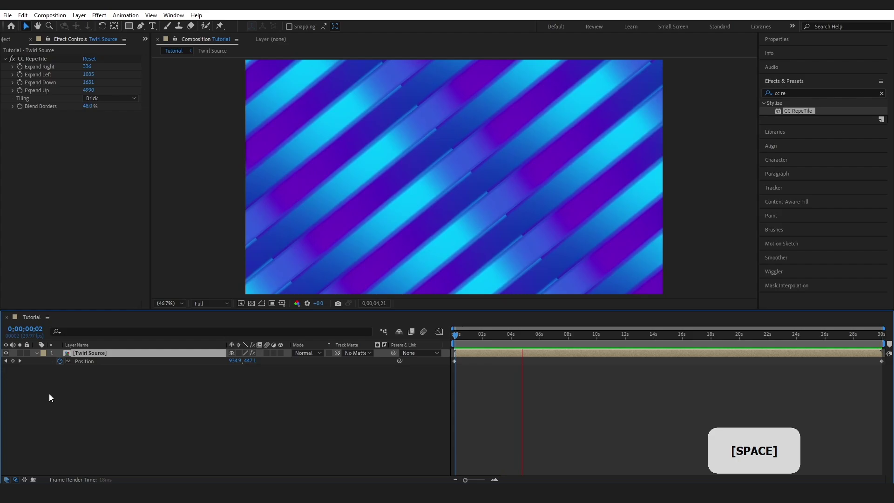
- Pre-compose the Twirl Source layer, naming the new composition 'Twirl'
right_click(93, 352)
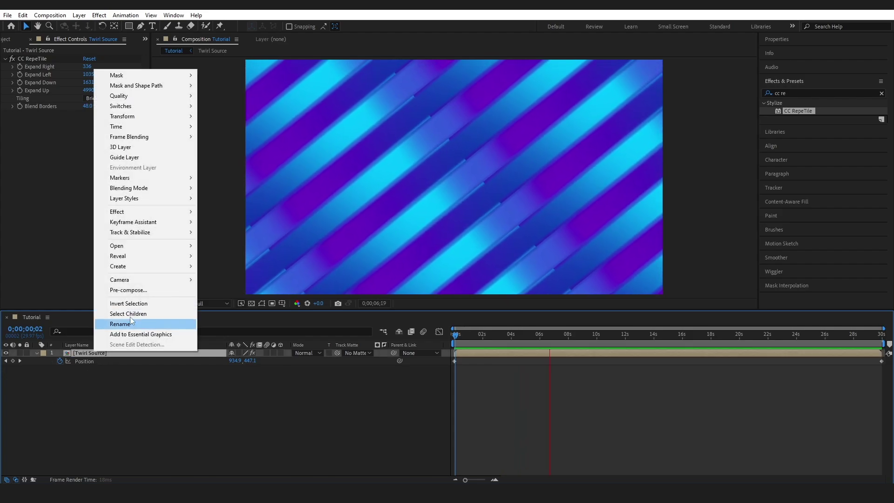
left_click(129, 289)
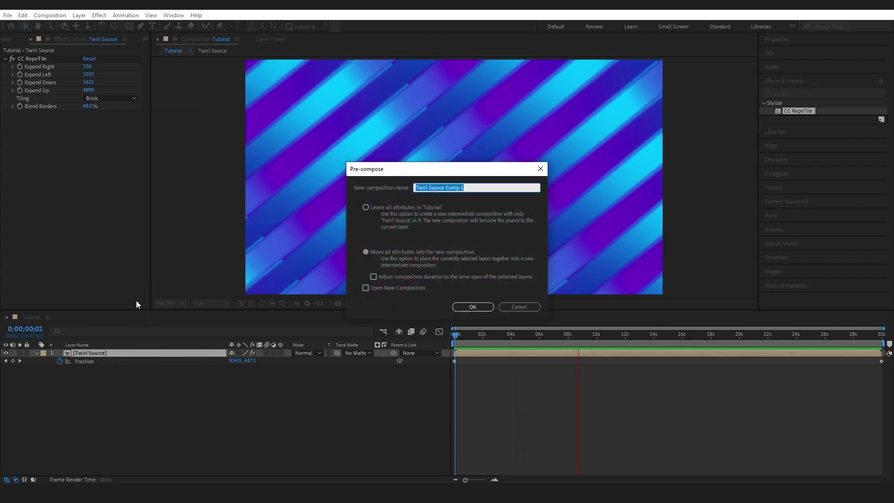
key("Caps_Lock")
type("Tw")
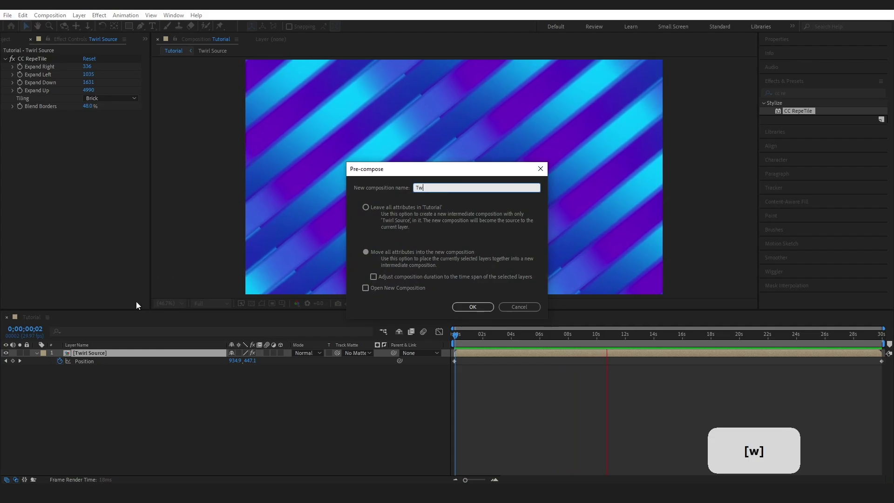
type("irl")
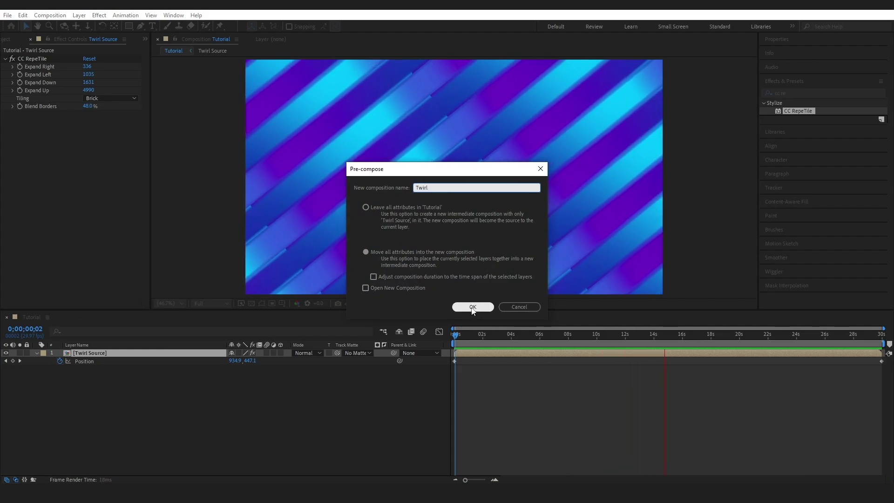
left_click(473, 307)
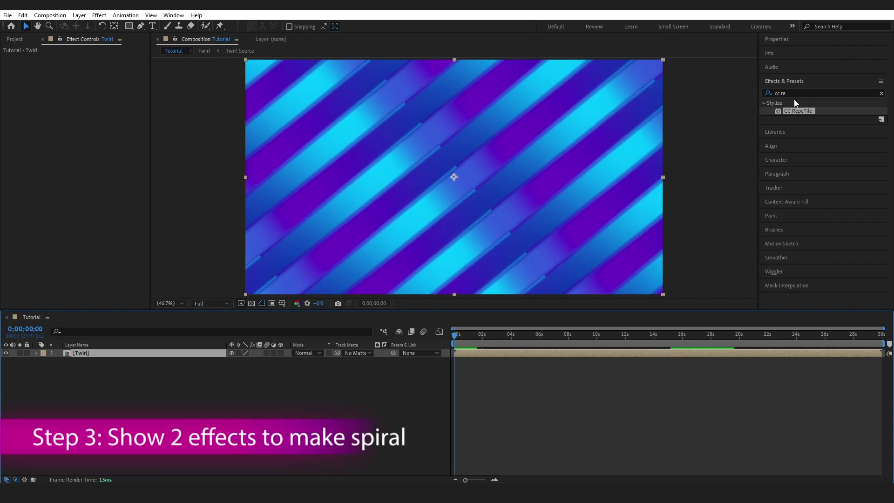
- Apply CC Cylinder to the Twirl layer and set its Rotation X to 90°
left_click_drag(787, 93, 773, 94)
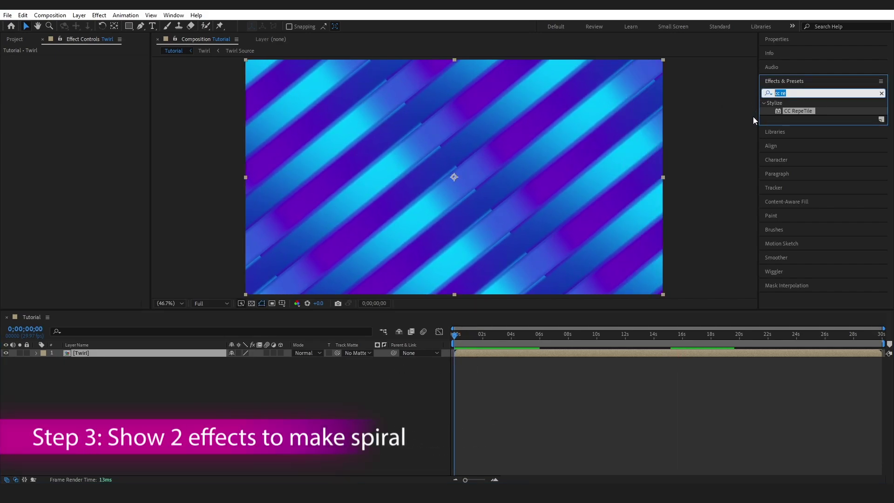
type("cc cy")
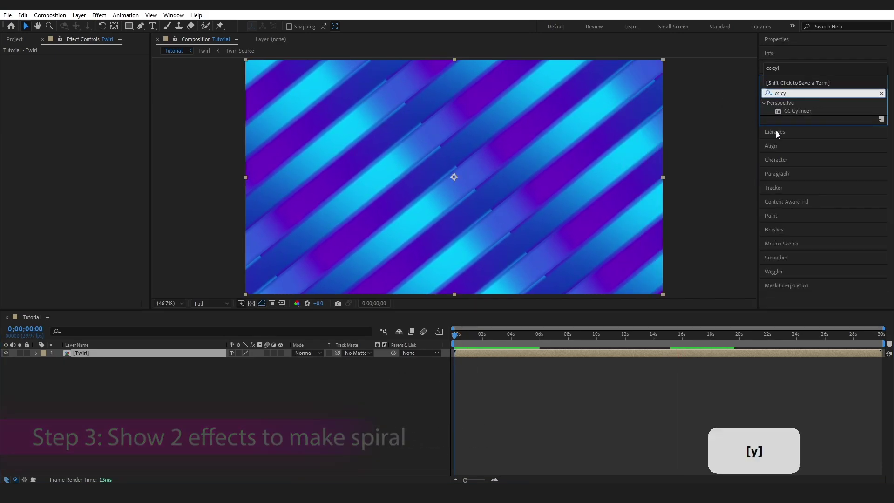
left_click_drag(807, 115, 132, 353)
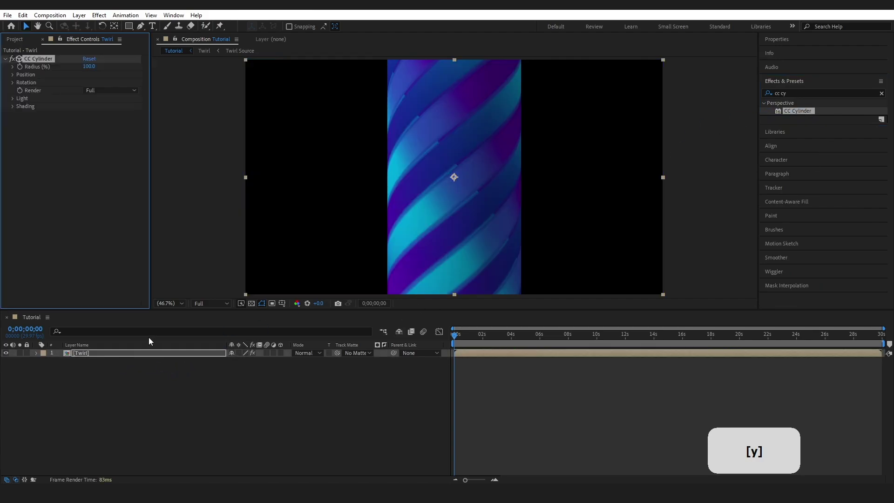
left_click(13, 83)
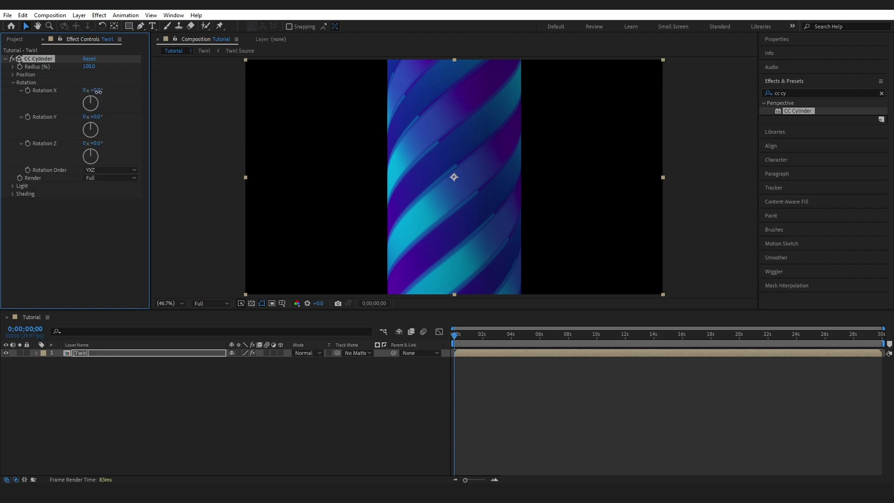
left_click_drag(98, 92, 138, 92)
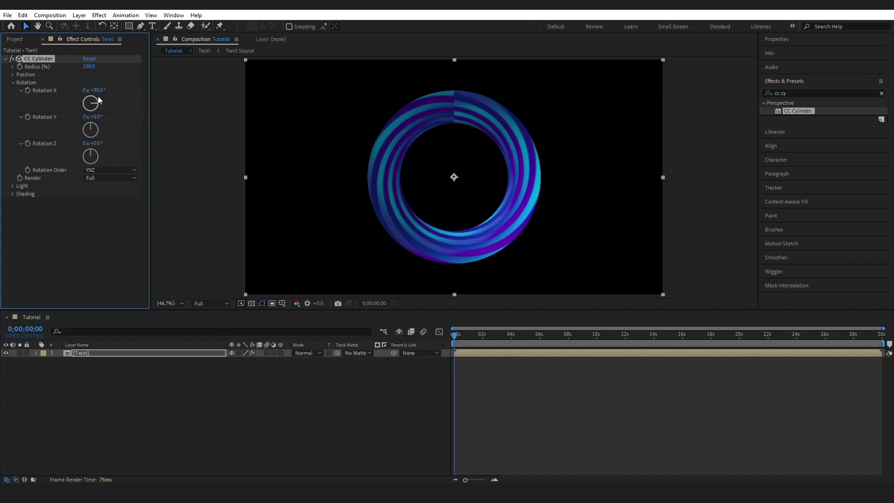
- Enlarge the cylinder to fill the frame and set Light Intensity to 213, Light Height to -100
key("ctrl+z")
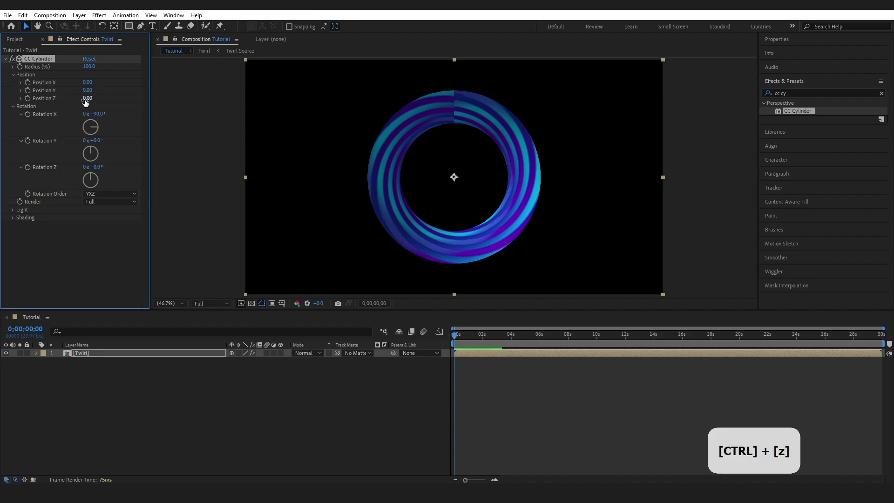
mouse_move(87, 97)
left_mouse_down()
mouse_move(27, 114)
mouse_move(82, 107)
left_mouse_up()
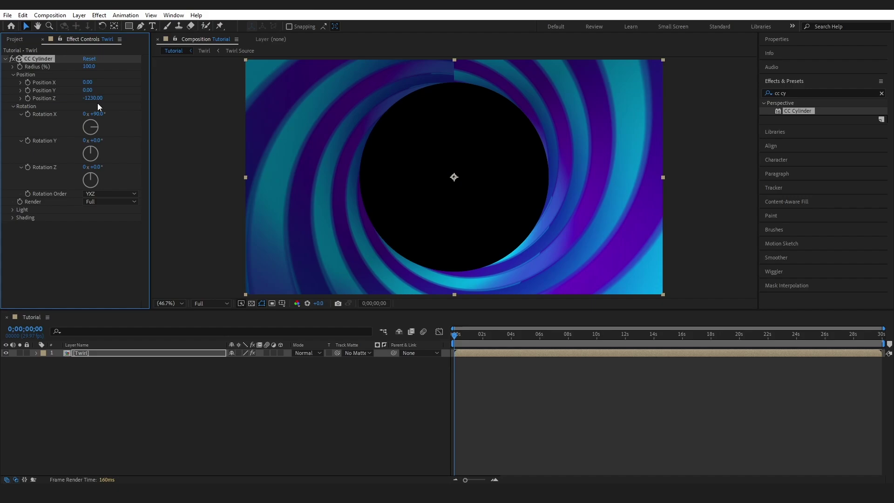
left_click(13, 210)
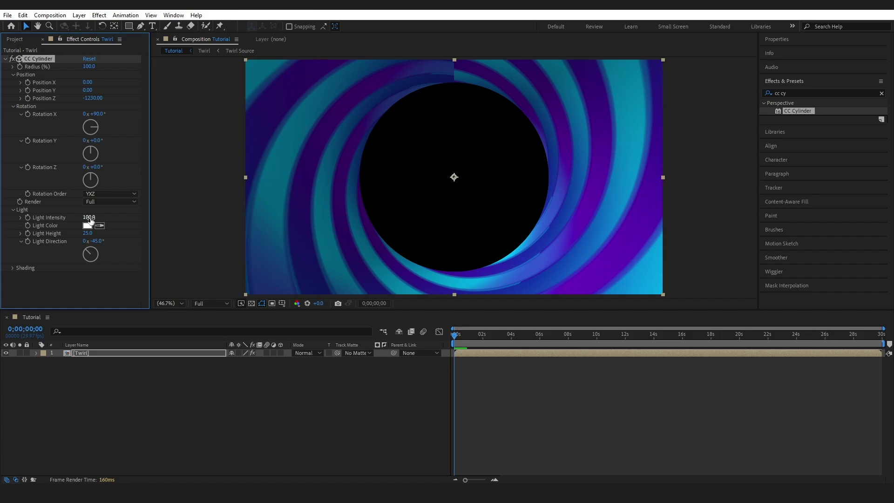
left_click_drag(88, 218, 139, 219)
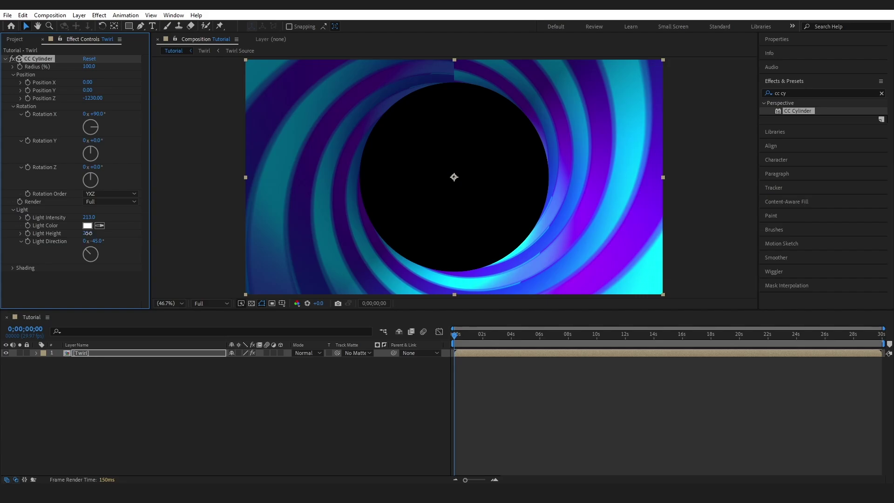
left_click_drag(88, 233, 50, 241)
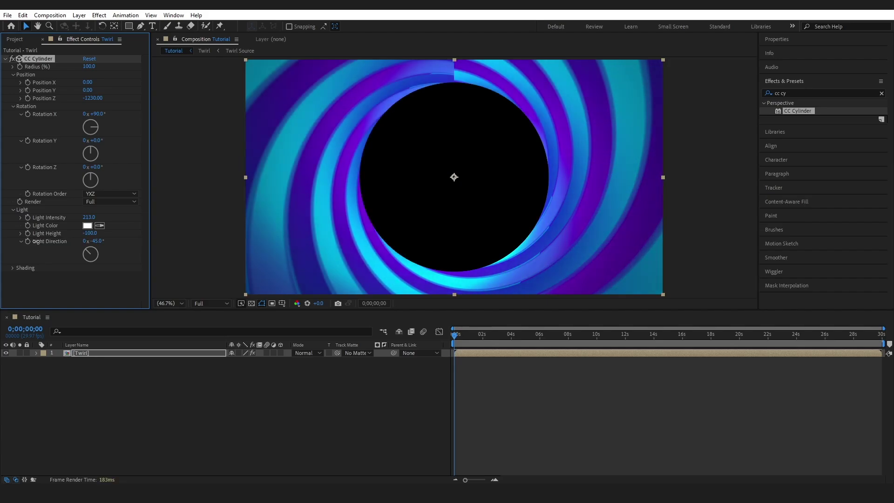
left_click(790, 93)
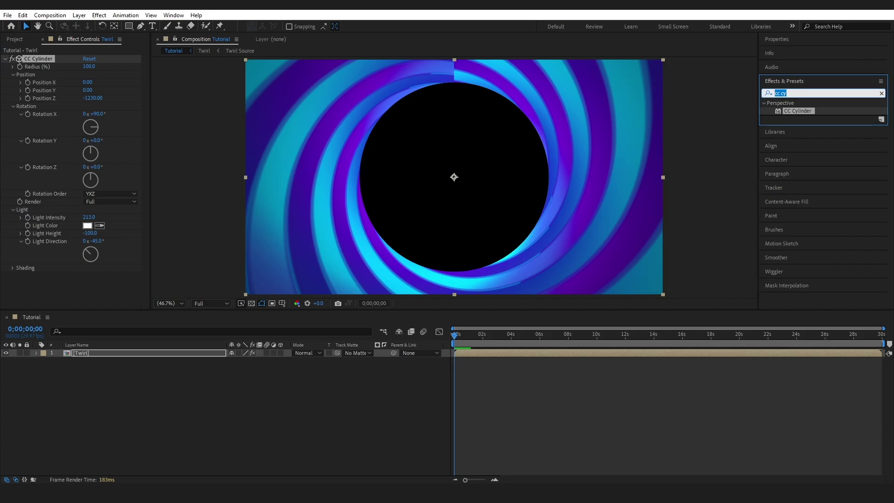
- Apply Turbulent Displace to the Twirl layer, toggling it off and on to compare
type("turb")
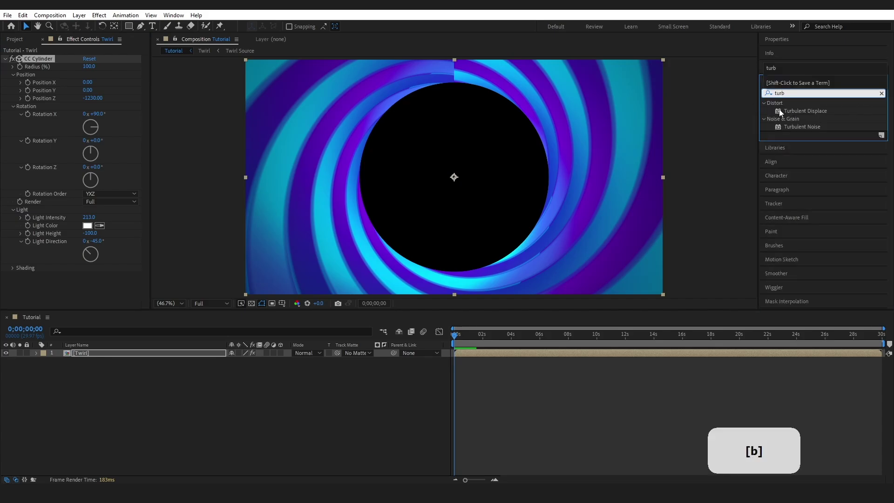
left_click_drag(818, 111, 48, 108)
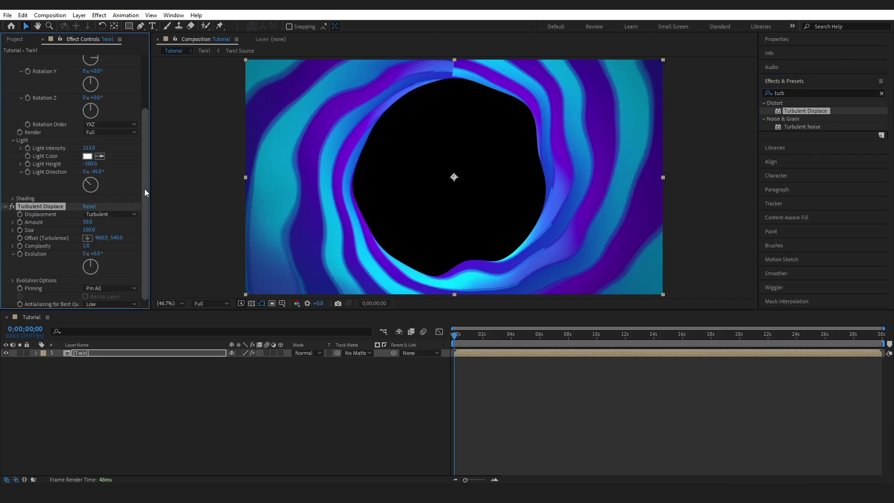
left_click(13, 207)
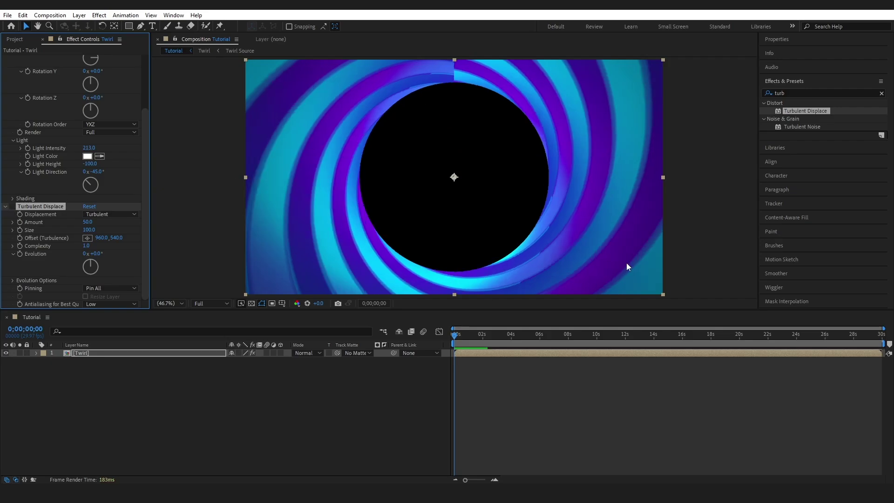
left_click(13, 206)
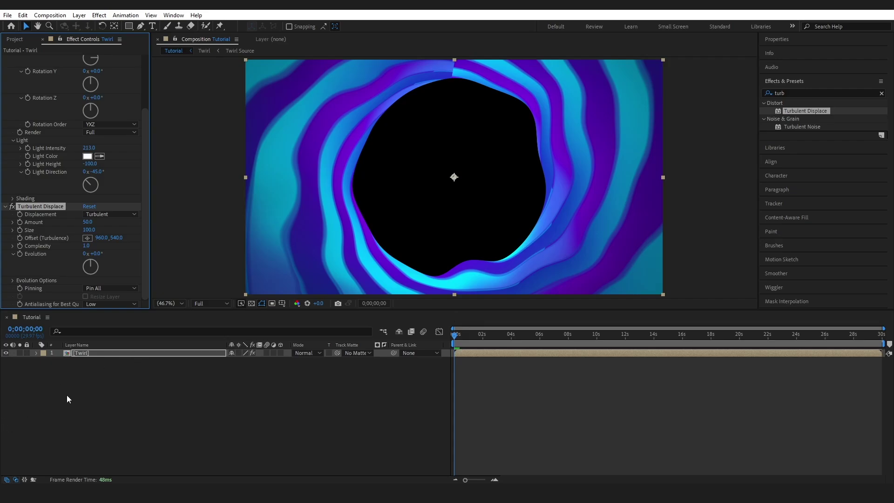
- Copy and paste the Twirl layer into seven stacked copies, renamed Twirl 1 through Twirl 7
left_click(77, 386)
left_click(89, 353)
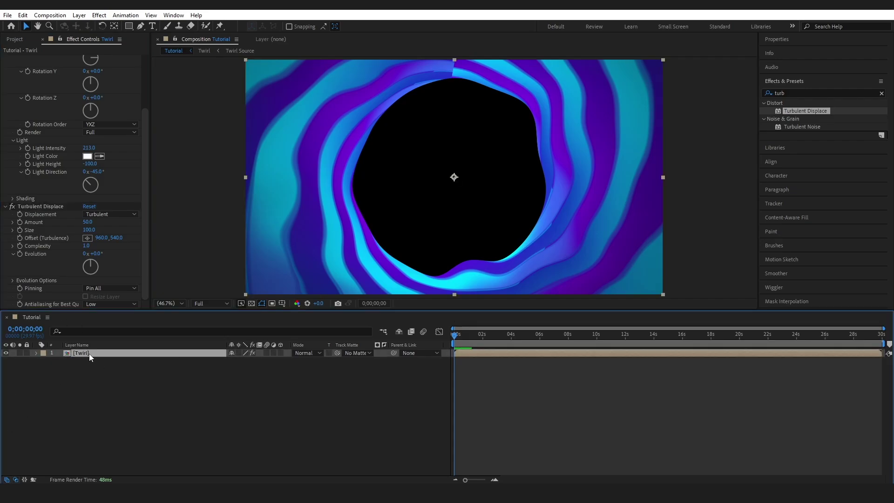
key("ctrl+c")
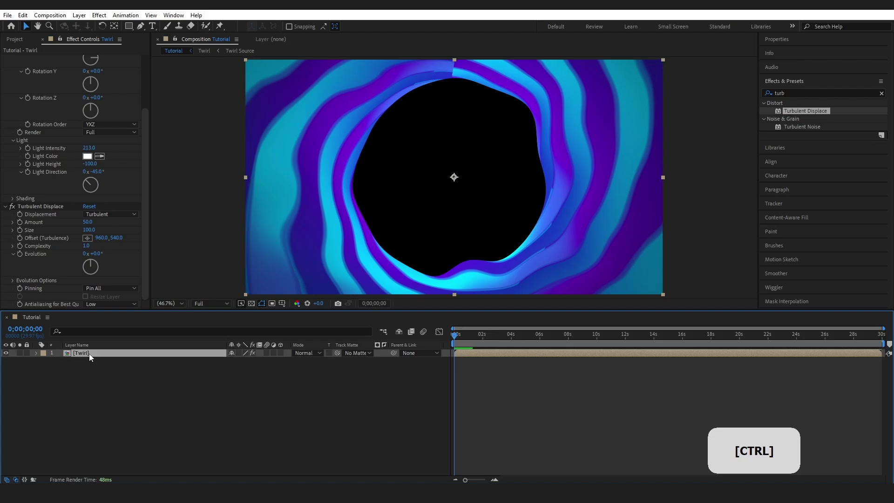
key("ctrl+v")
key("ctrl+v")
key("ctrl+v")
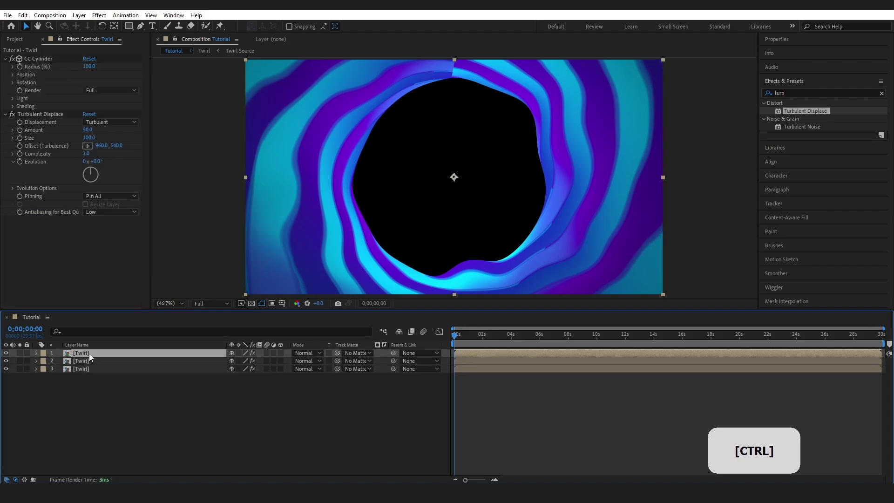
key("ctrl+v")
key("ctrl+v")
key("ctrl+v")
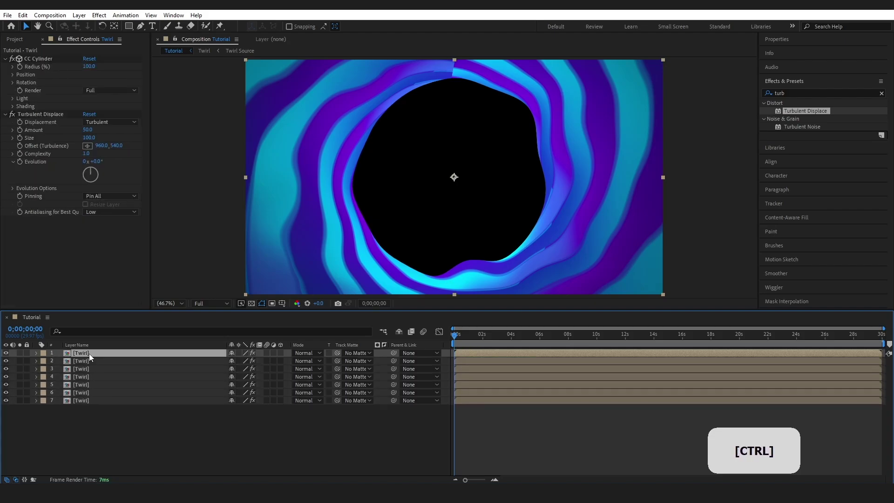
left_click(88, 402)
right_click(88, 401)
left_click(112, 383)
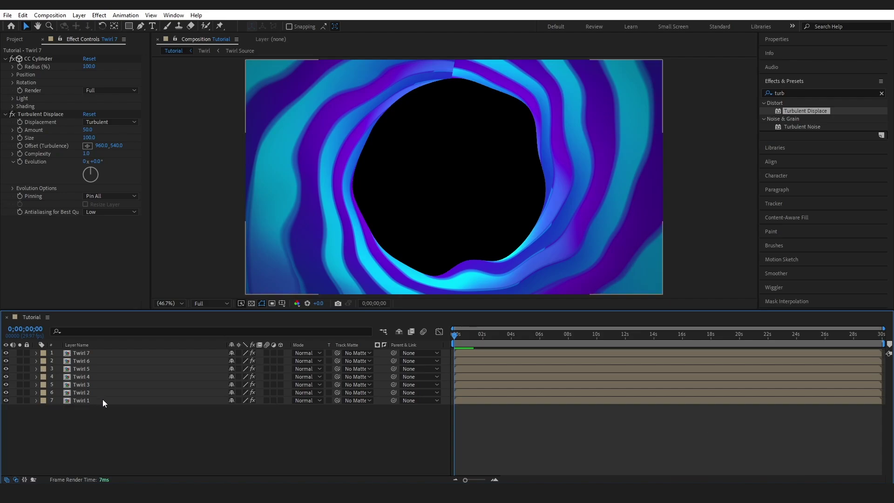
- Set the CC Cylinder radius of Twirl 2, 3 and 4 to 52, 25 and 12
left_click(88, 392)
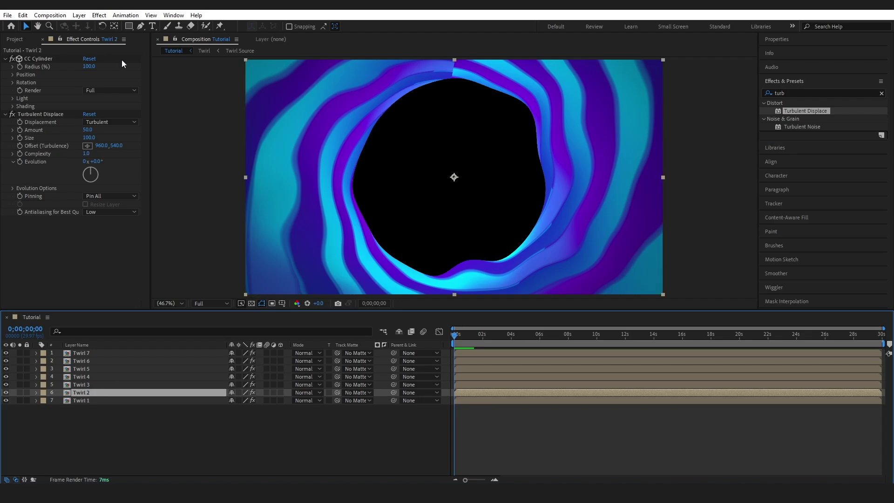
left_click(89, 66)
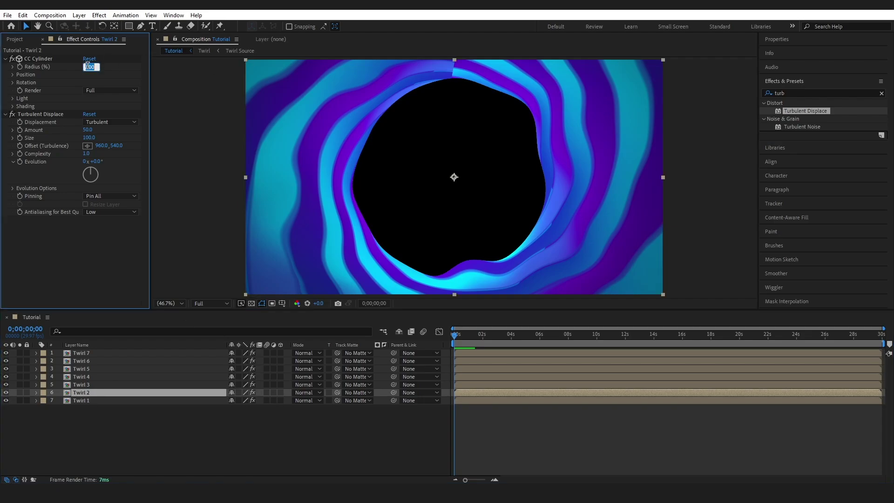
type("2")
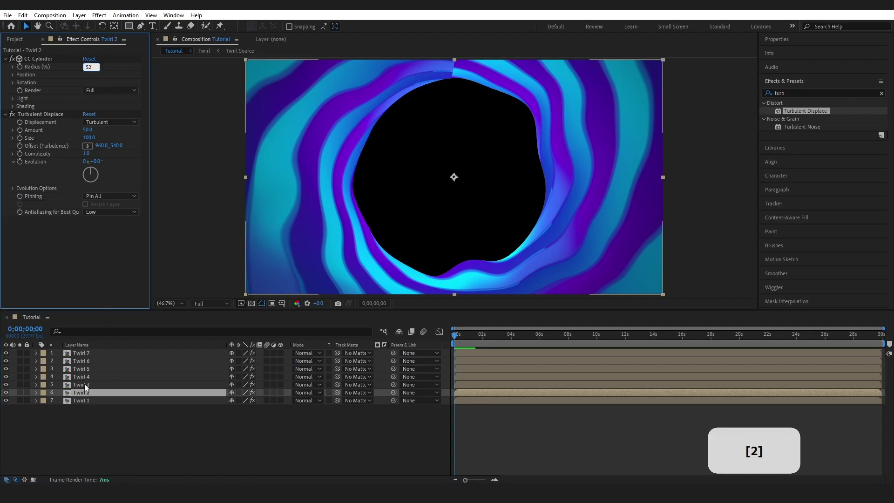
left_click(85, 384)
left_click(90, 66)
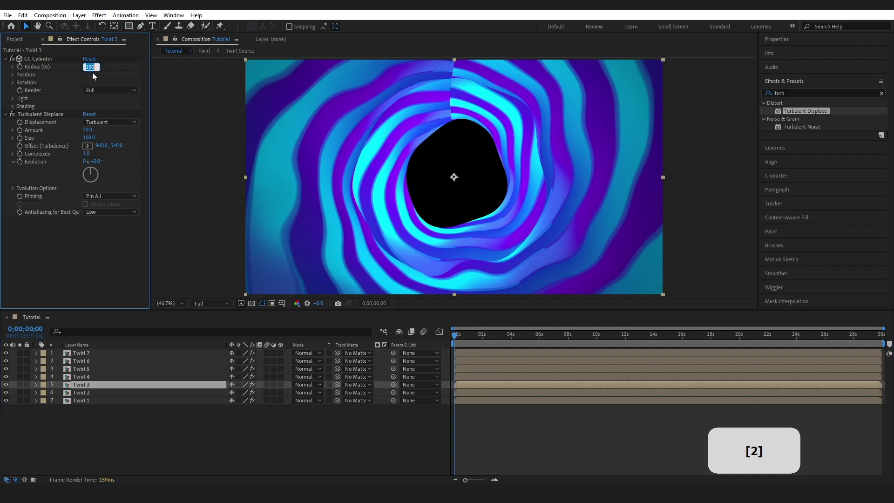
left_click(87, 378)
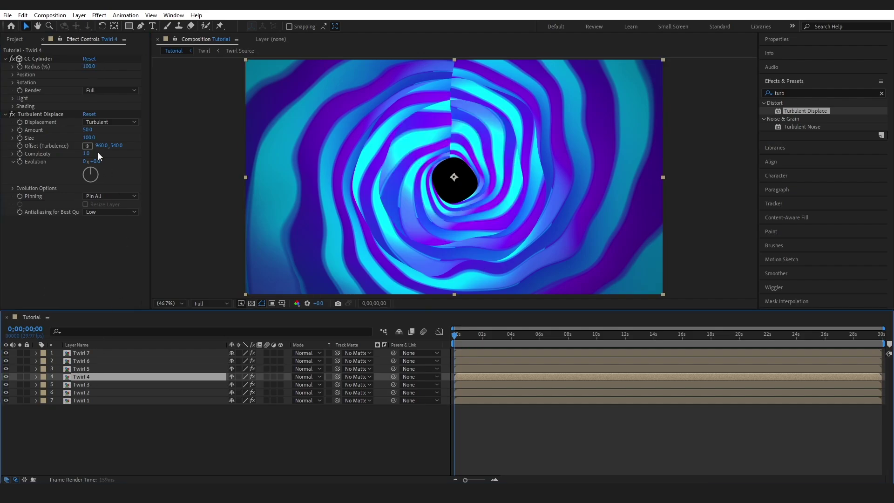
left_click(96, 67)
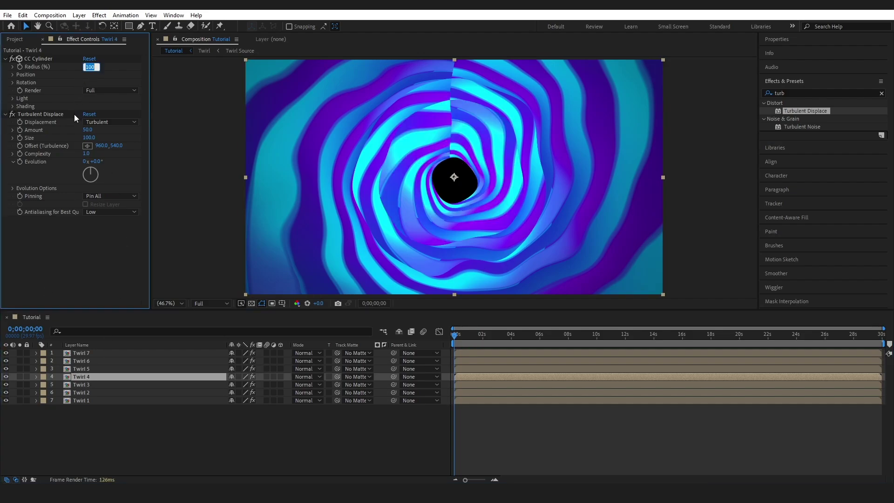
type("12")
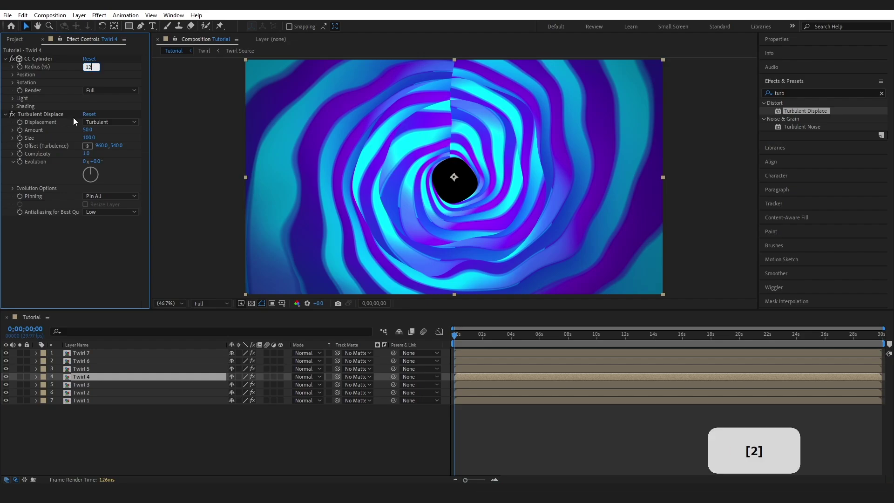
left_click(88, 369)
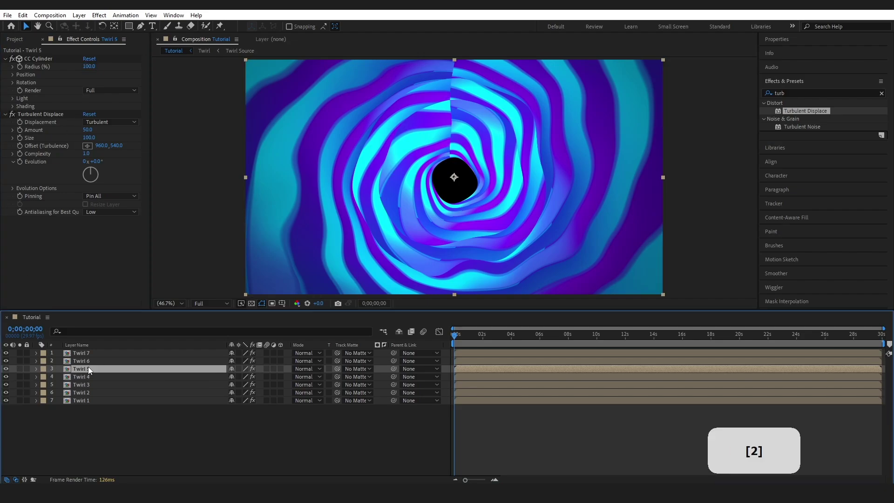
- Set the Twirl 5, 6 and 7 cylinder radii to 6, 4 and 3, then preview the tunnel
left_click(89, 66)
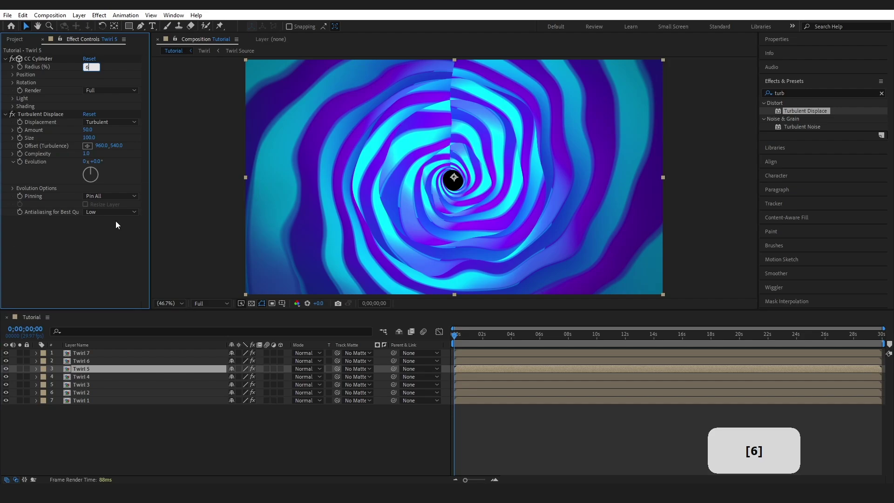
type("6")
left_click(78, 361)
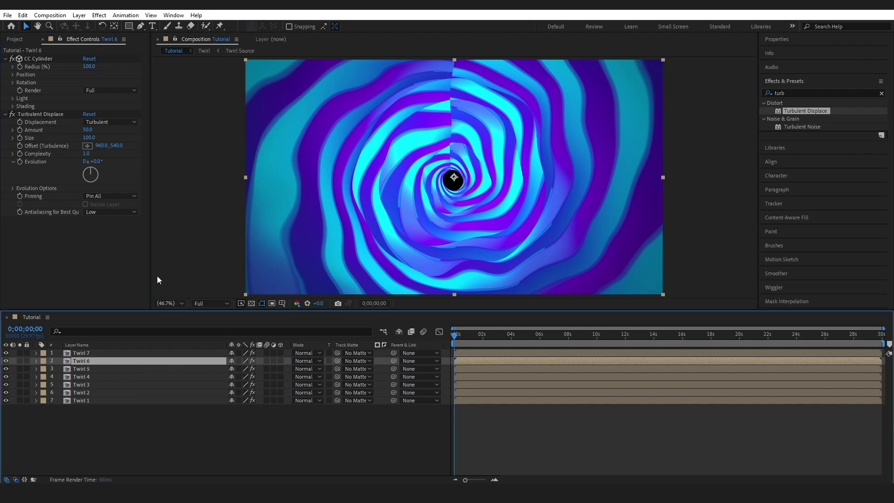
left_click(89, 66)
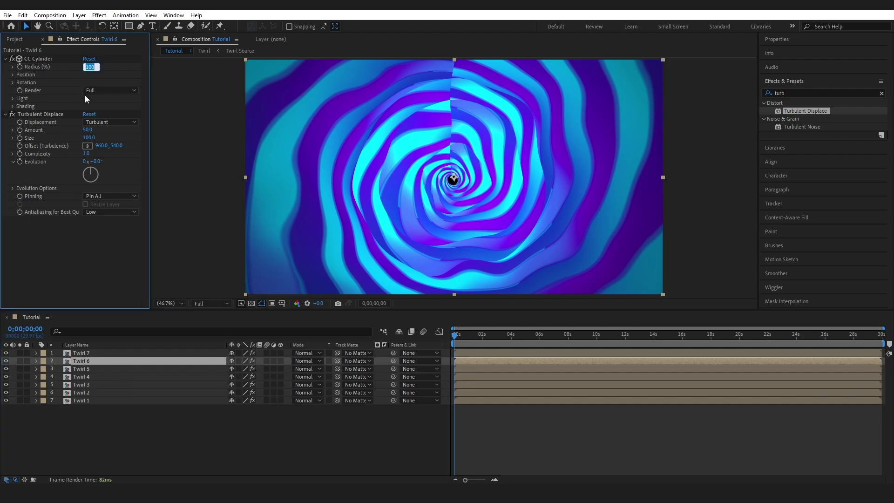
type("4")
left_click(77, 253)
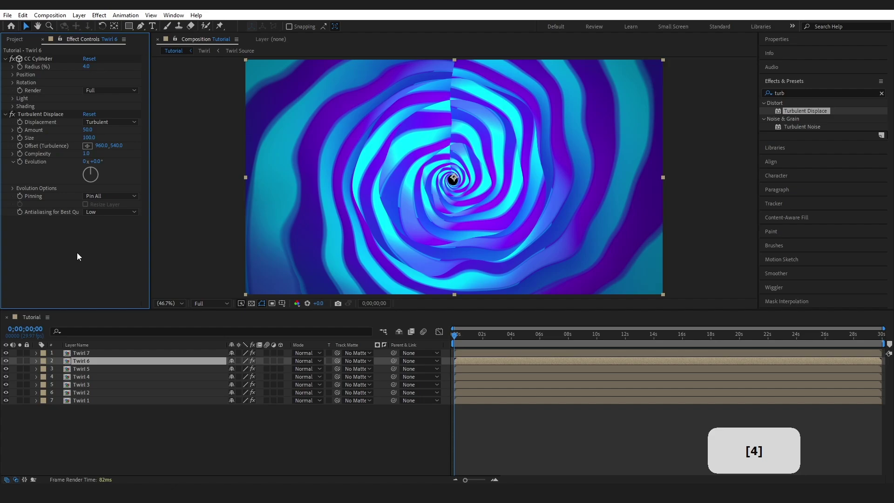
left_click(89, 354)
left_click(90, 66)
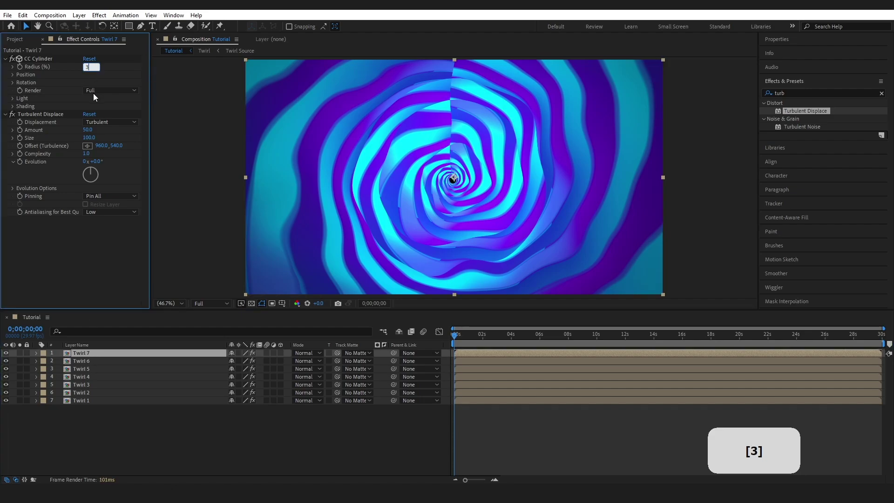
left_click(57, 247)
left_click(276, 421)
key("space")
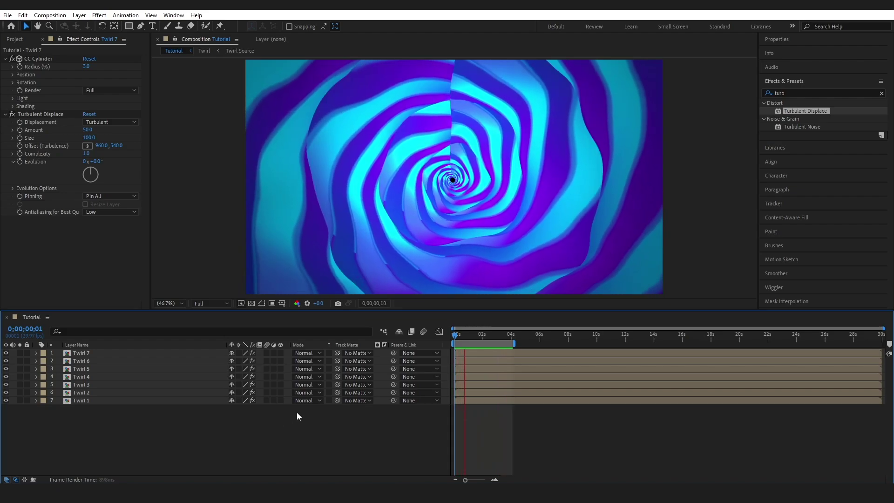
- Create a new black solid layer named 'Solid'
left_click(79, 15)
mouse_move(91, 27)
left_click(239, 36)
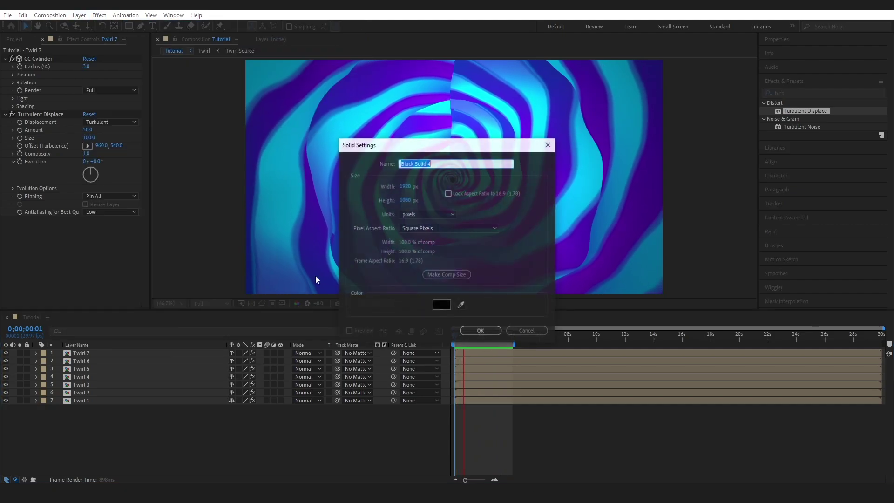
type("d")
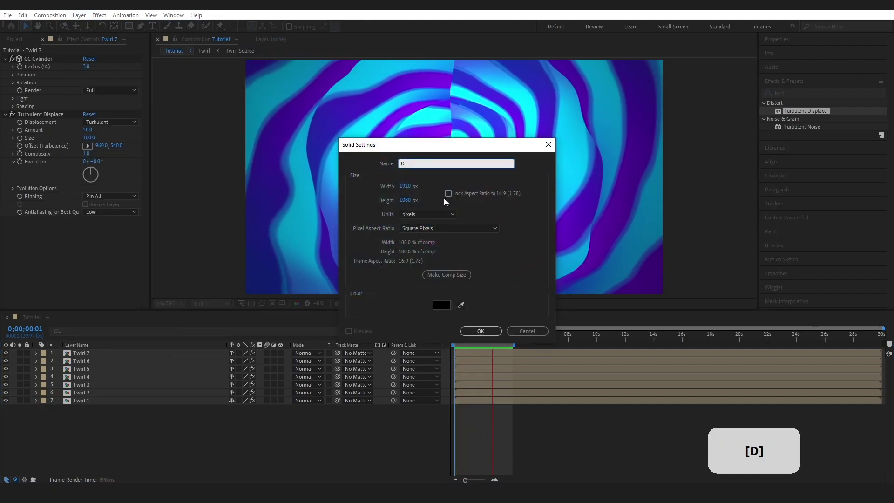
key("BackSpace")
type("Solid")
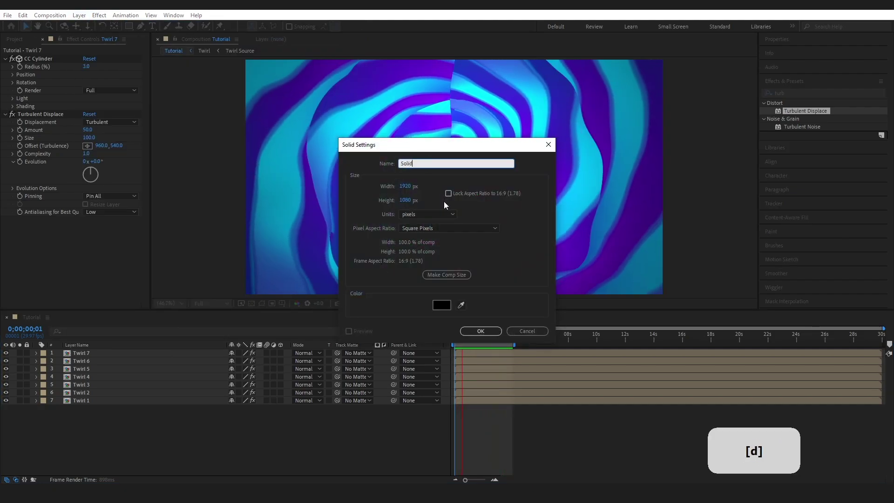
left_click(482, 334)
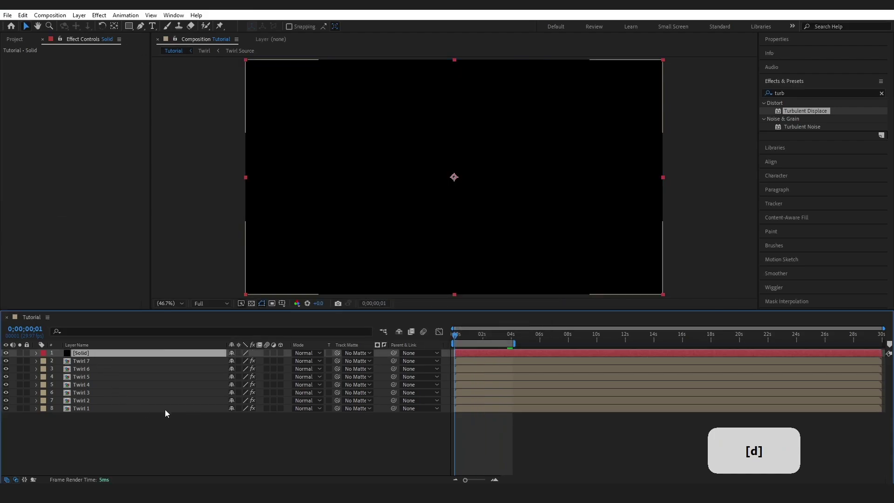
- Copy Twirl 1's CC Cylinder and Turbulent Displace effects onto the Solid layer
left_click(88, 410)
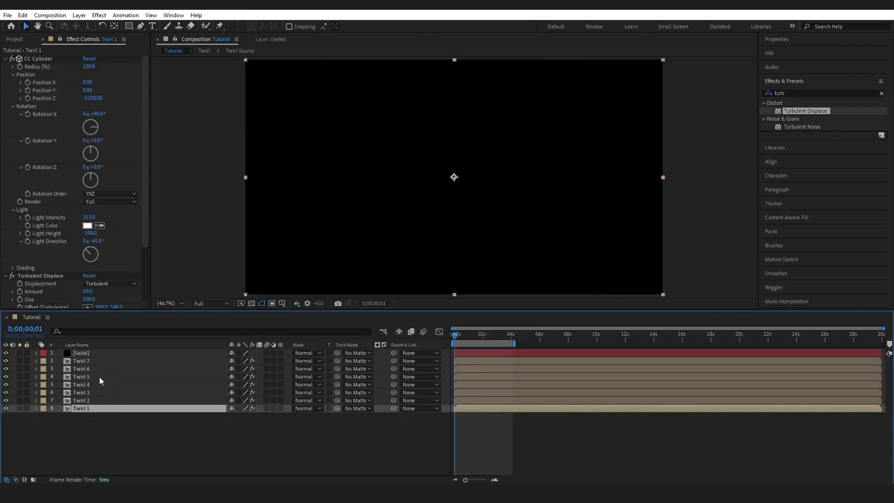
left_click(39, 57)
scroll(121, 168, "down", 3)
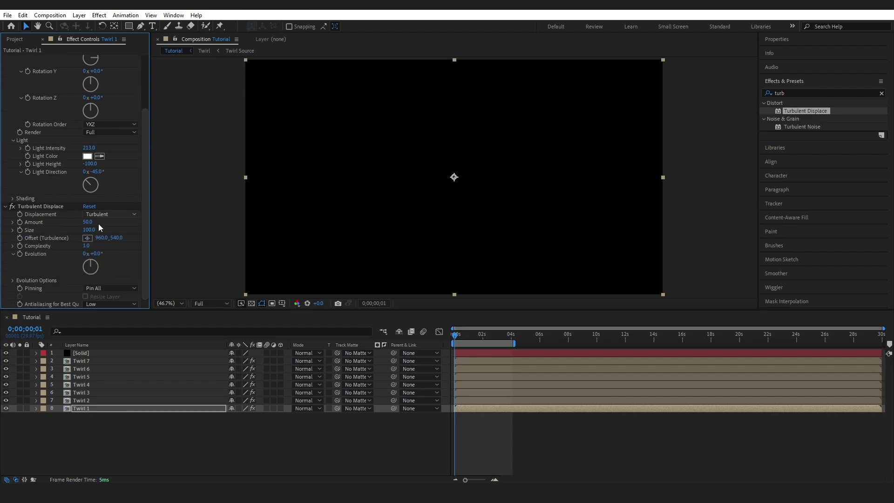
left_click(36, 207, "shift")
key("ctrl+c")
left_click(82, 353)
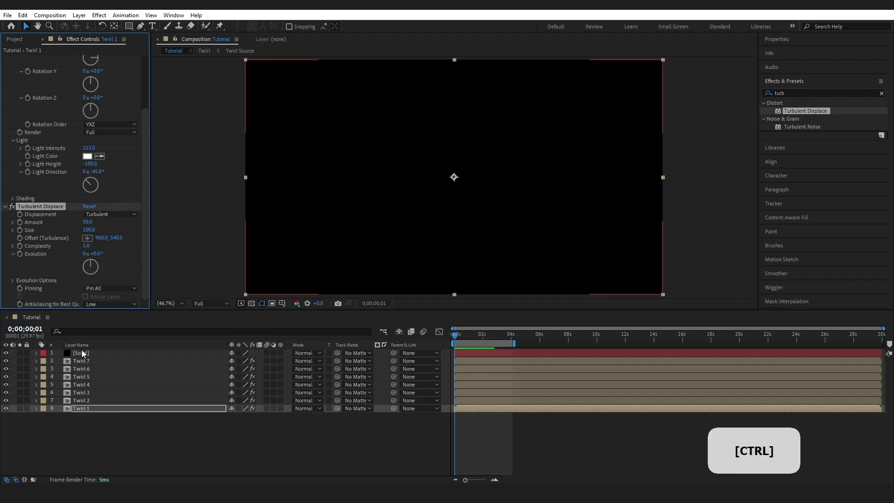
key("ctrl+v")
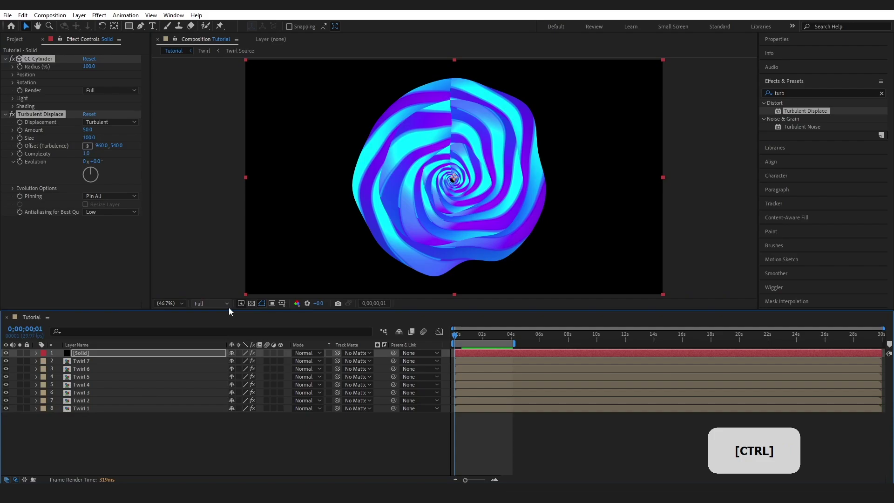
- Apply the Scatter effect to the Solid layer with Scatter Amount 1000
left_click(797, 93)
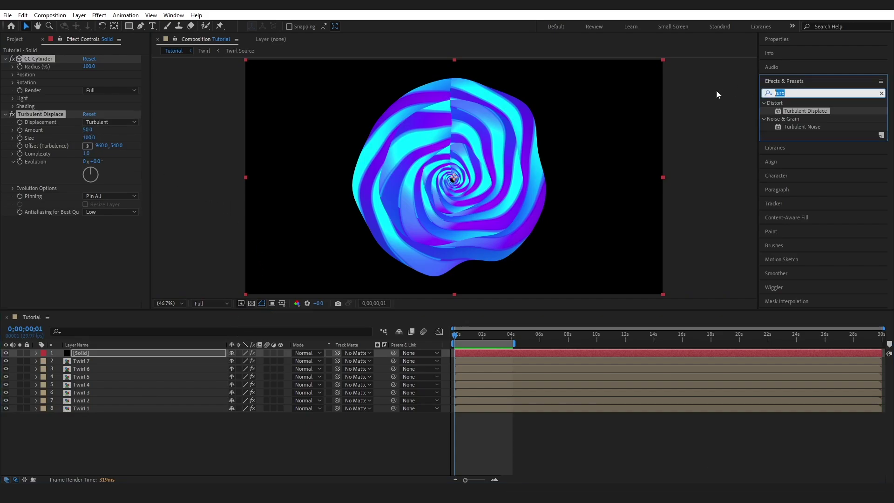
type("scatter")
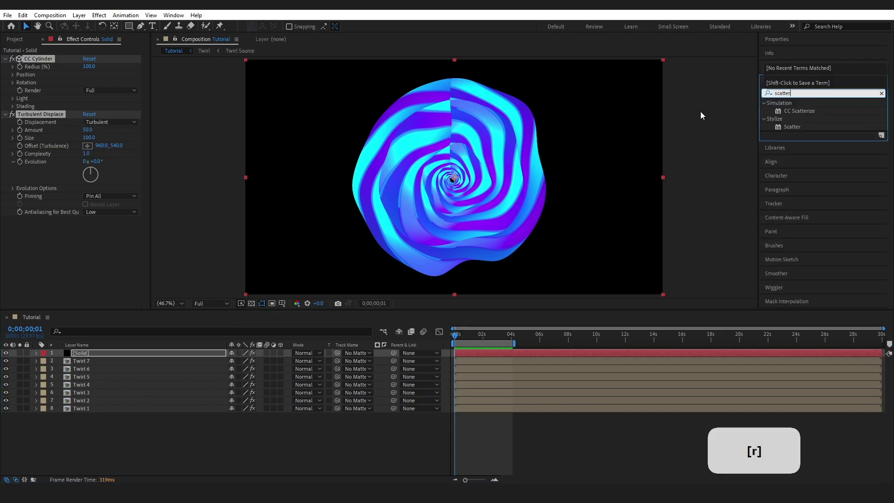
left_click_drag(792, 127, 103, 356)
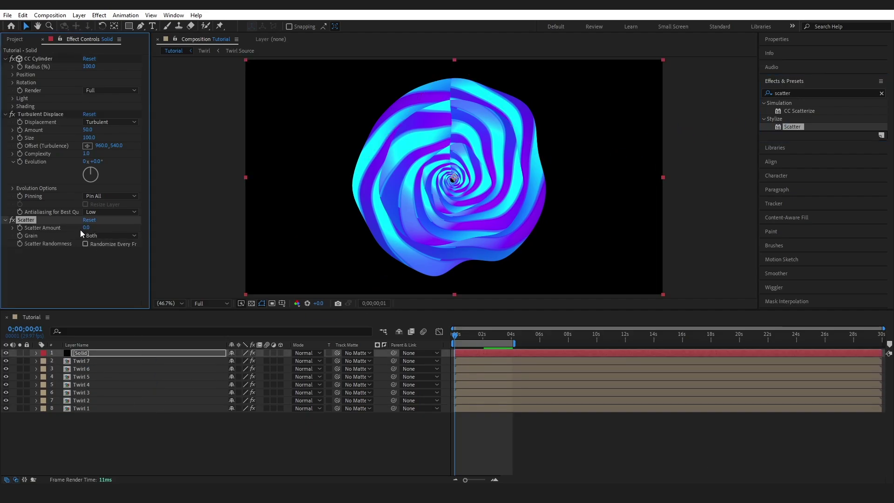
left_click_drag(86, 227, 158, 228)
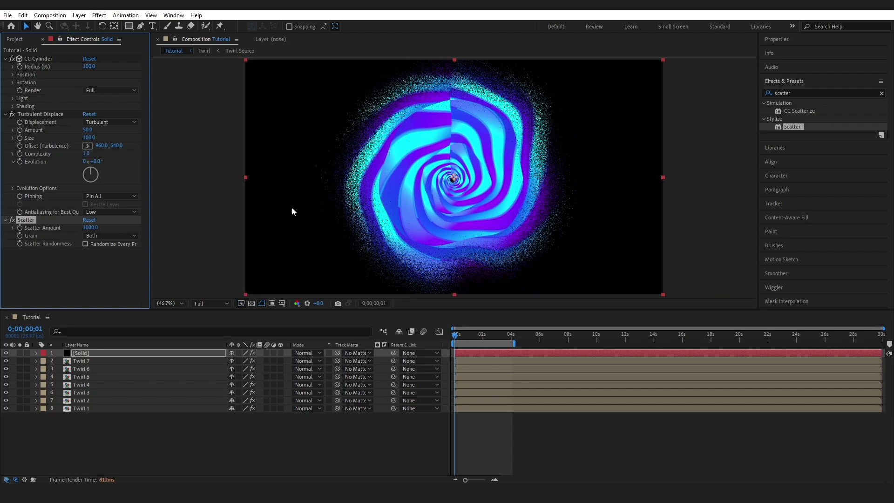
- Set the Solid layer's blend mode to Overlay
left_click(304, 354)
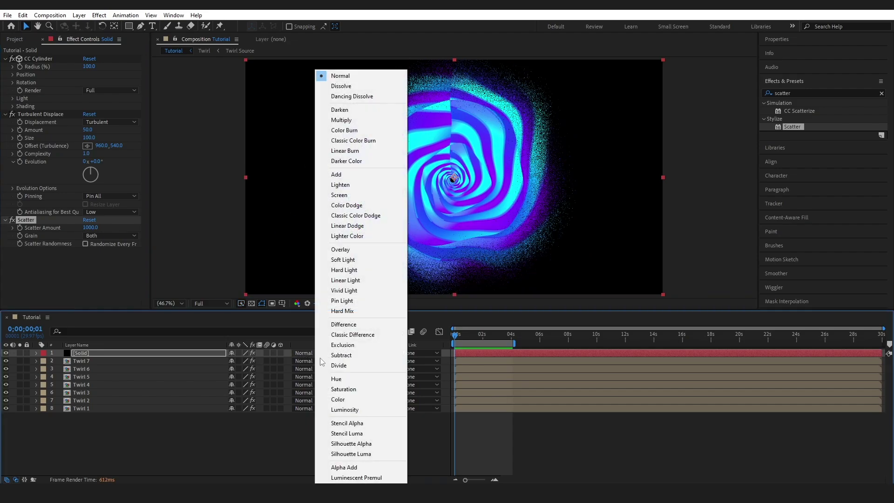
left_click(340, 249)
left_click(111, 353)
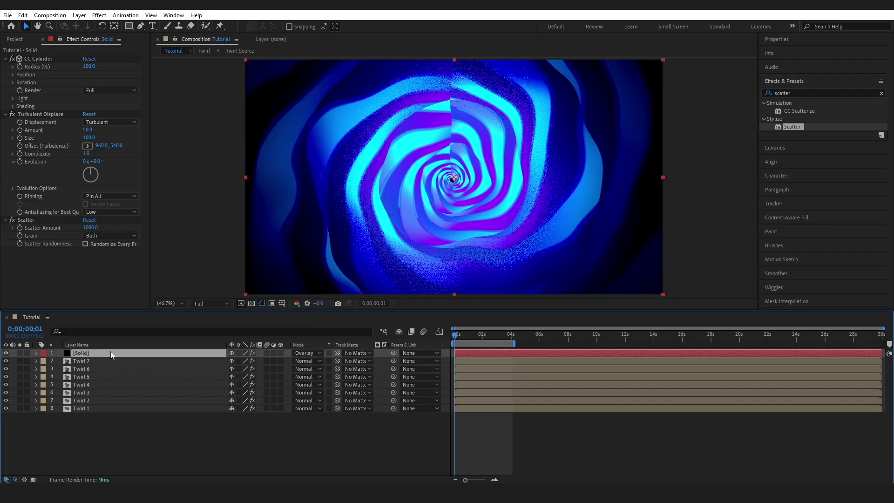
- Duplicate the Overlay Solid twice and set the top copy's CC Cylinder radius to 52
key("ctrl+d")
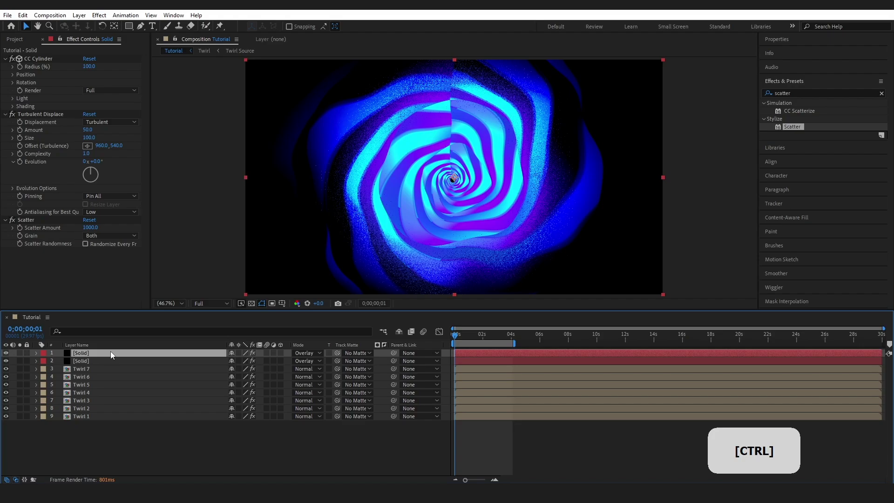
key("ctrl+d")
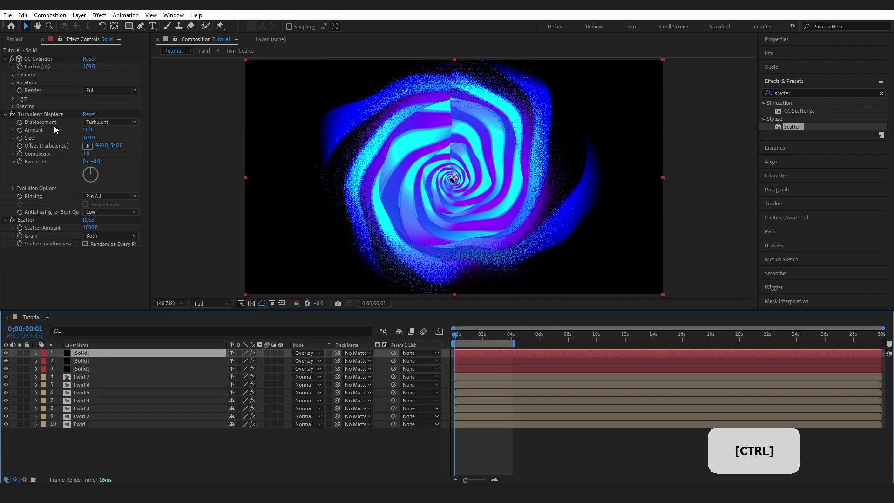
left_click(88, 67)
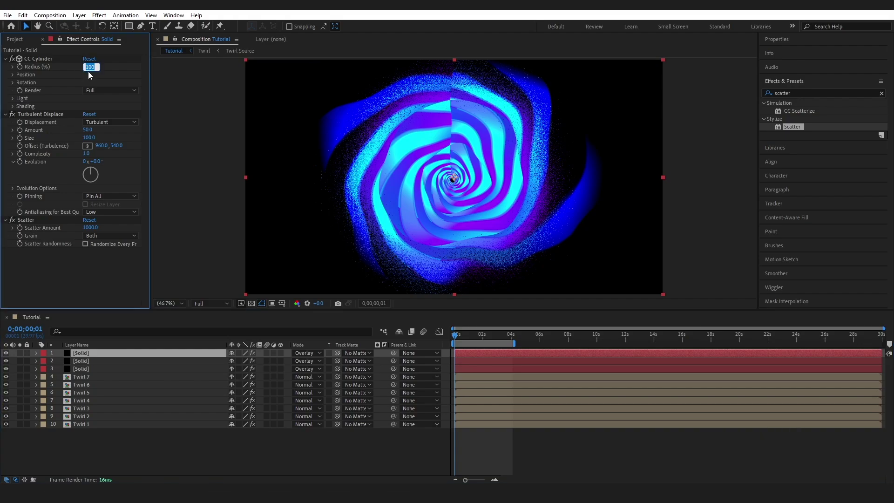
type("5")
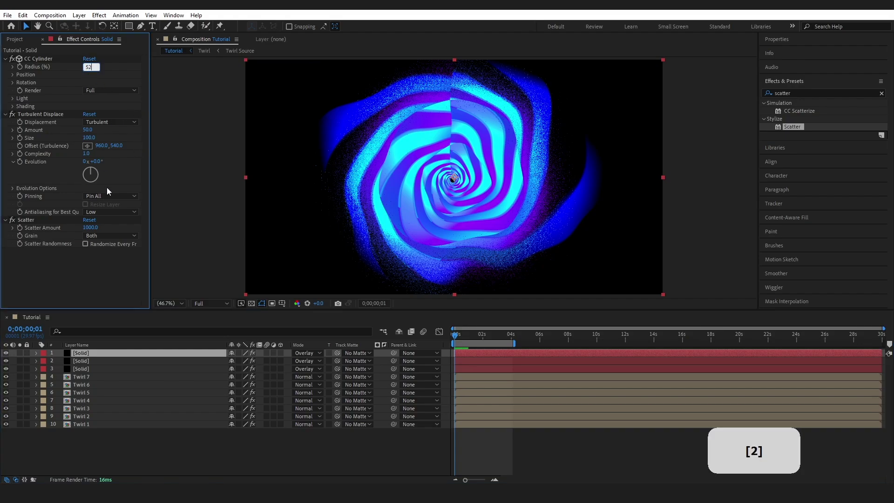
type("2")
left_click(107, 279)
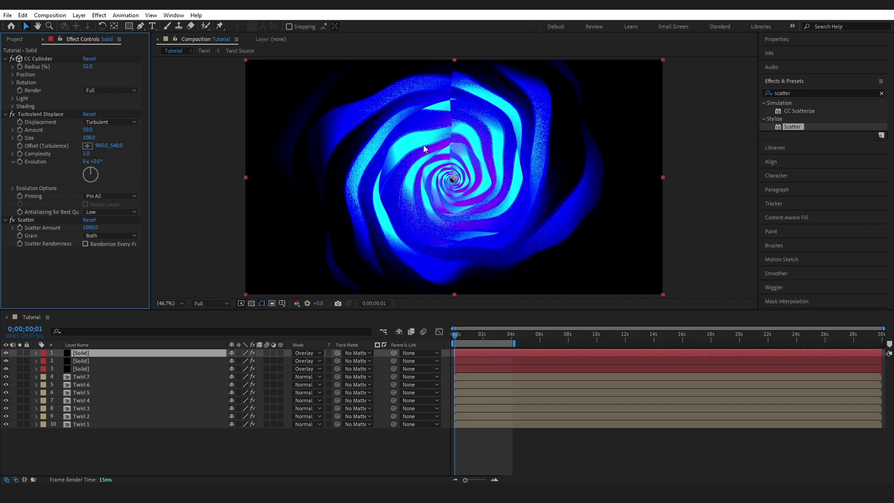
- Add Gaussian Blur to the Solid layer with Blurriness of about 7.8
left_click(807, 93)
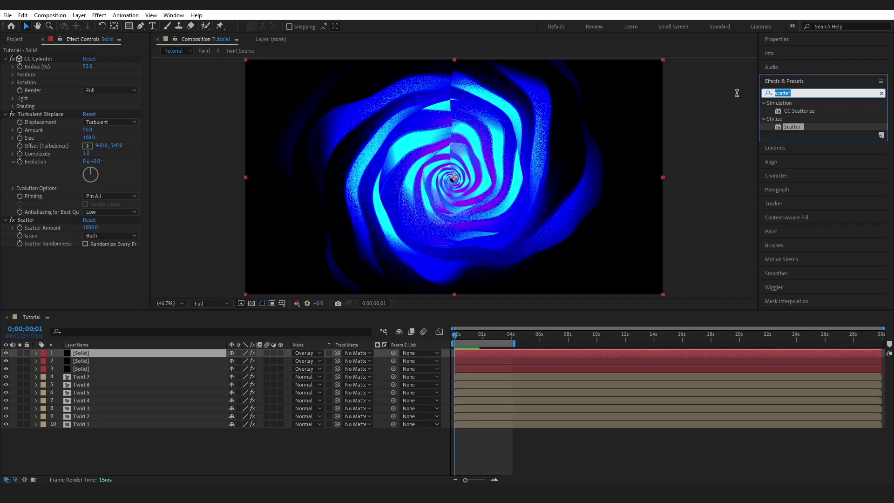
type("gau")
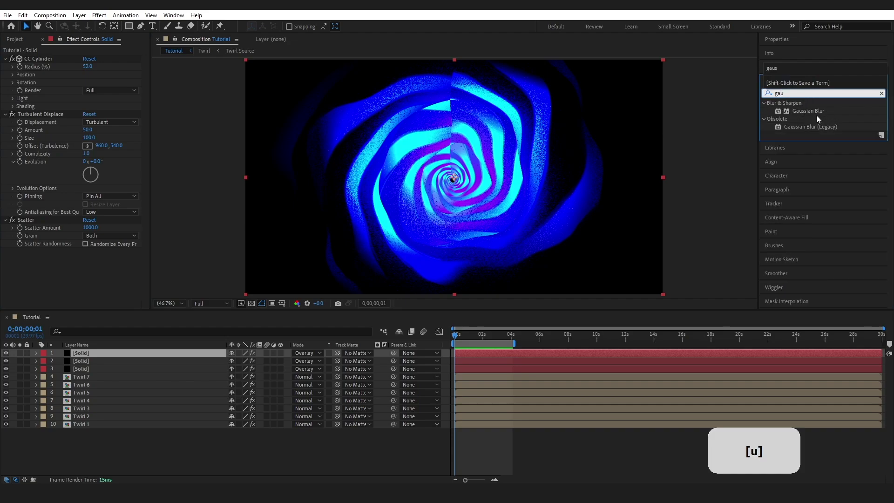
left_click_drag(817, 112, 124, 275)
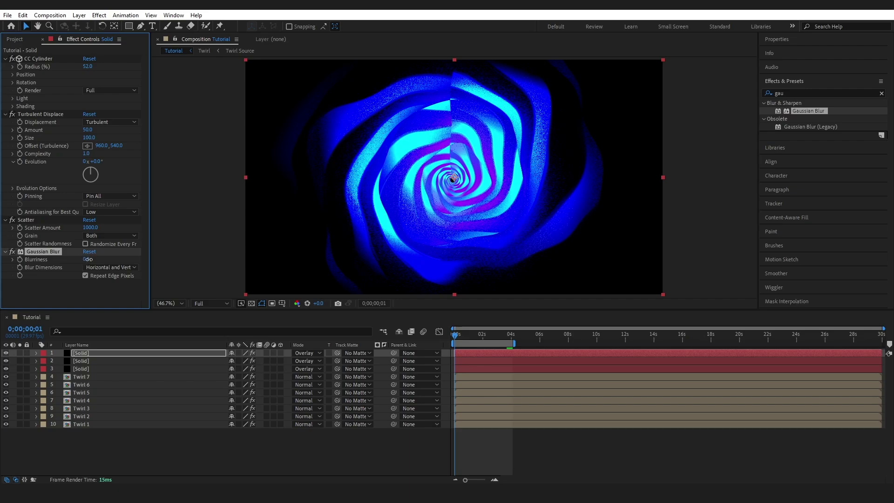
left_click_drag(89, 259, 99, 260)
left_click(98, 295)
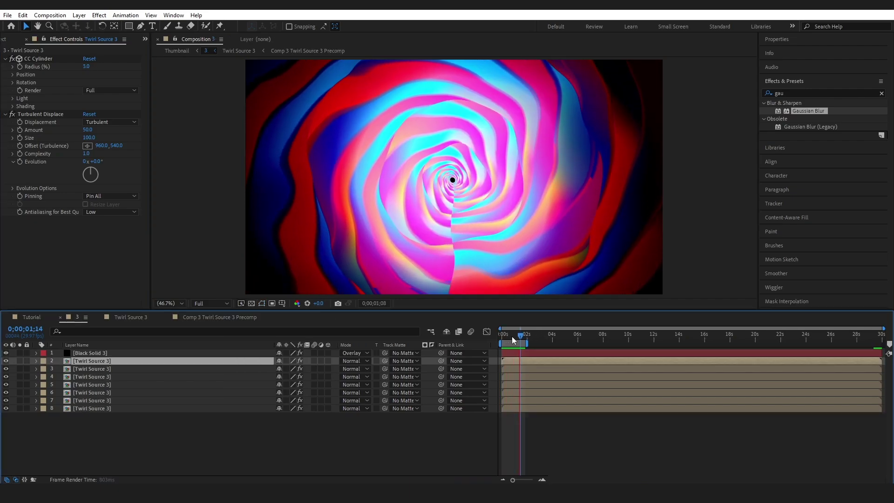
- Move to 0;00;00;25, inspect the gradient source precomp, then return to comp 3
mouse_move(514, 339)
left_mouse_down()
mouse_move(500, 340)
mouse_move(513, 339)
left_mouse_up()
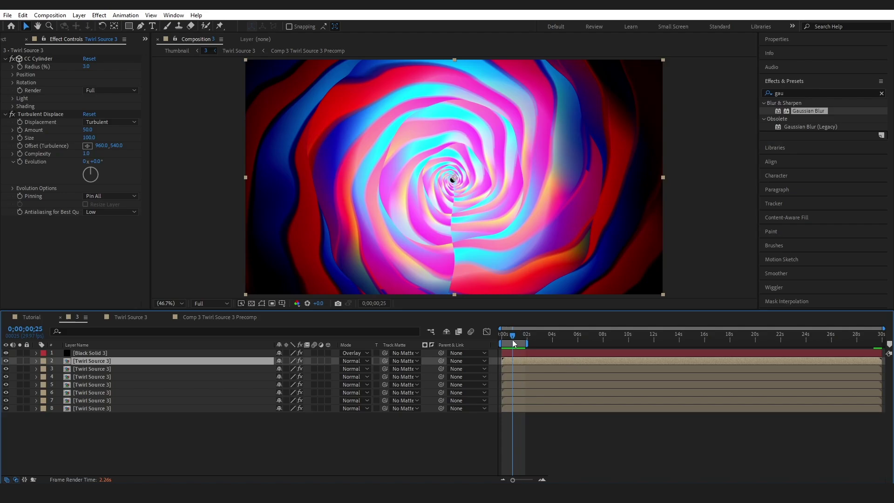
left_click(215, 318)
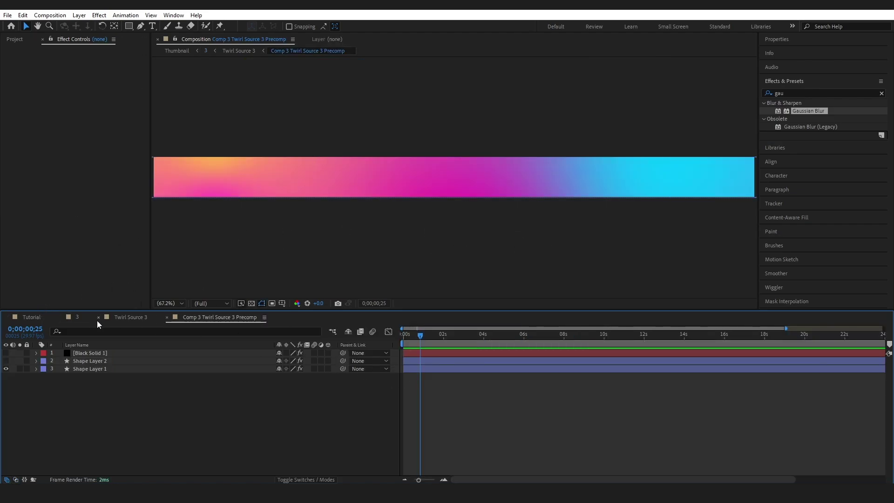
left_click(75, 319)
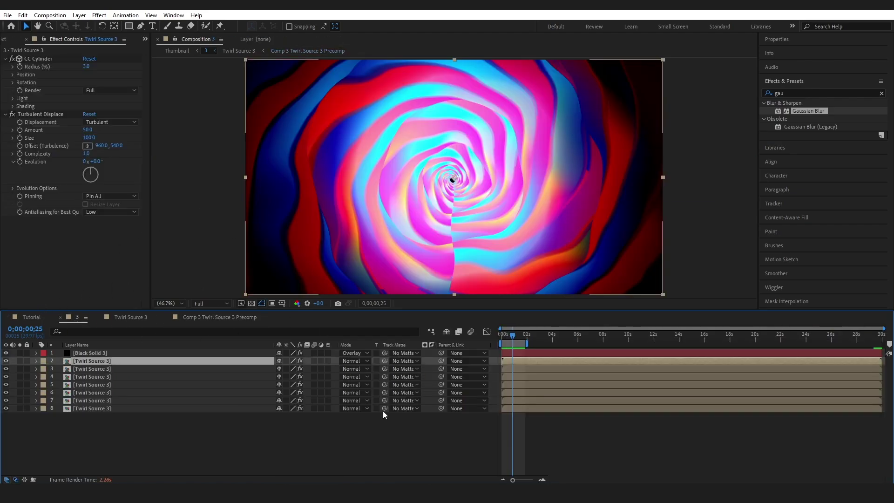
- Select Black Solid 3's CC Radial Fast Blur effect and play comp 3 from the start
left_click(94, 354)
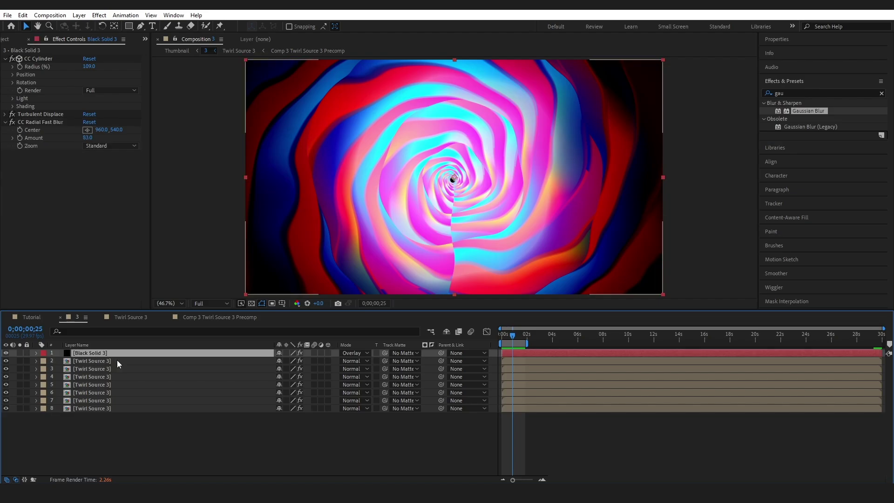
left_click(22, 123)
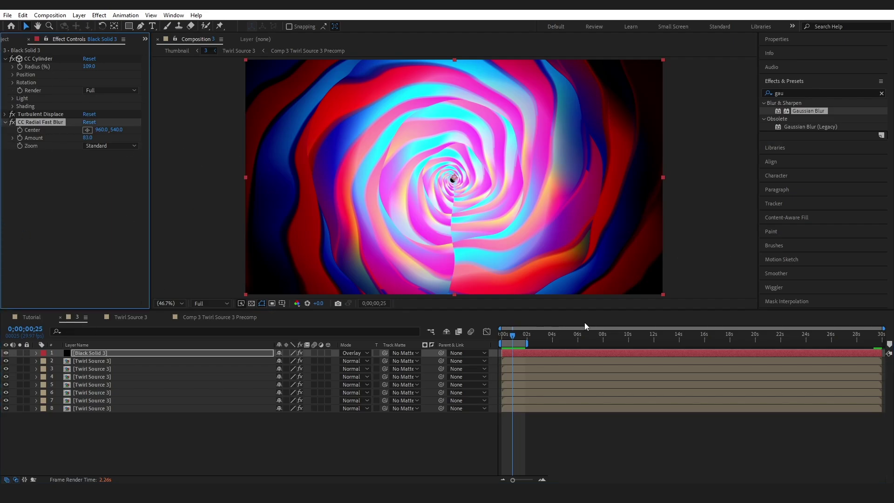
left_click(500, 339)
key("space")
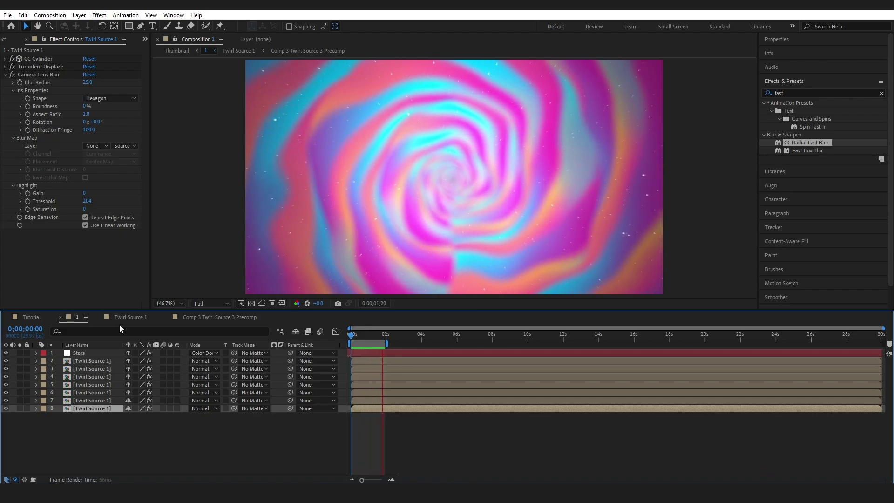
- Check the gradient source precomp, then view the Stars layer's effects in comp 1
left_click(213, 320)
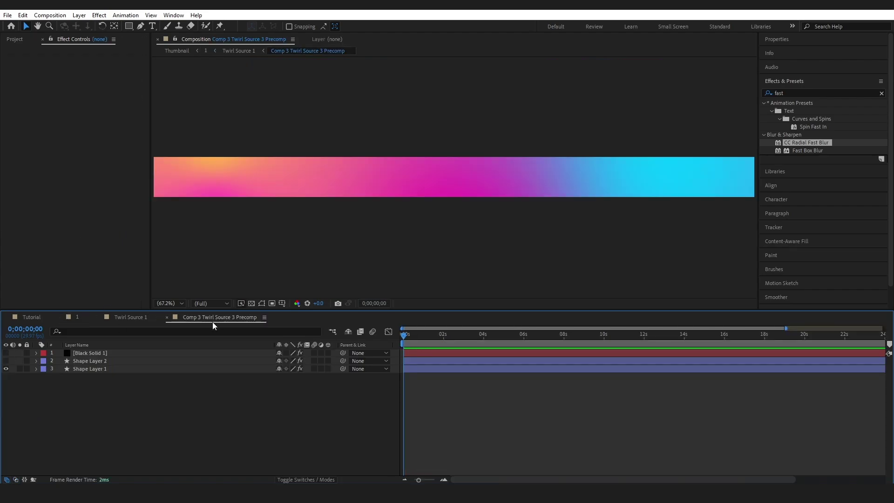
left_click(71, 318)
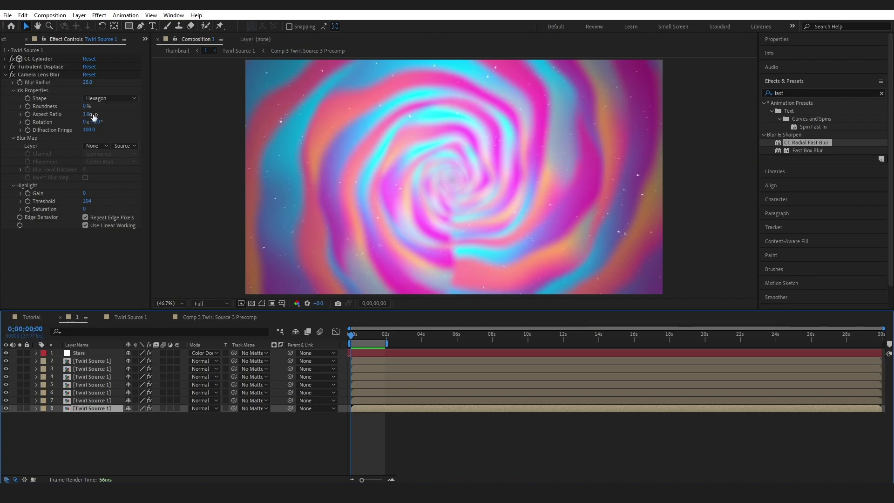
left_click(79, 354)
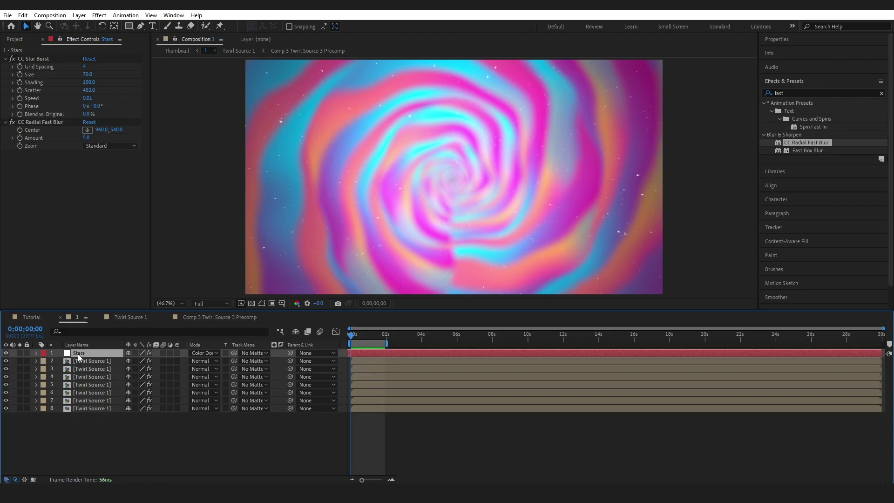